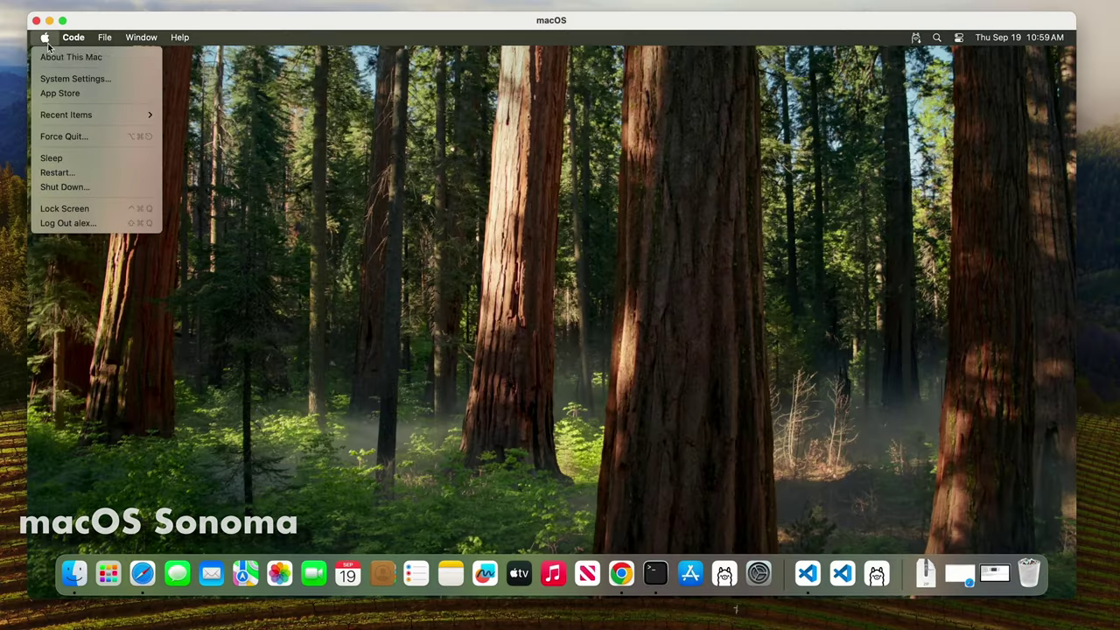
# - Show the system information for both the macOS virtual machine and the host Mac, repositioning an information window for comparison
pyautogui.click(77, 53)
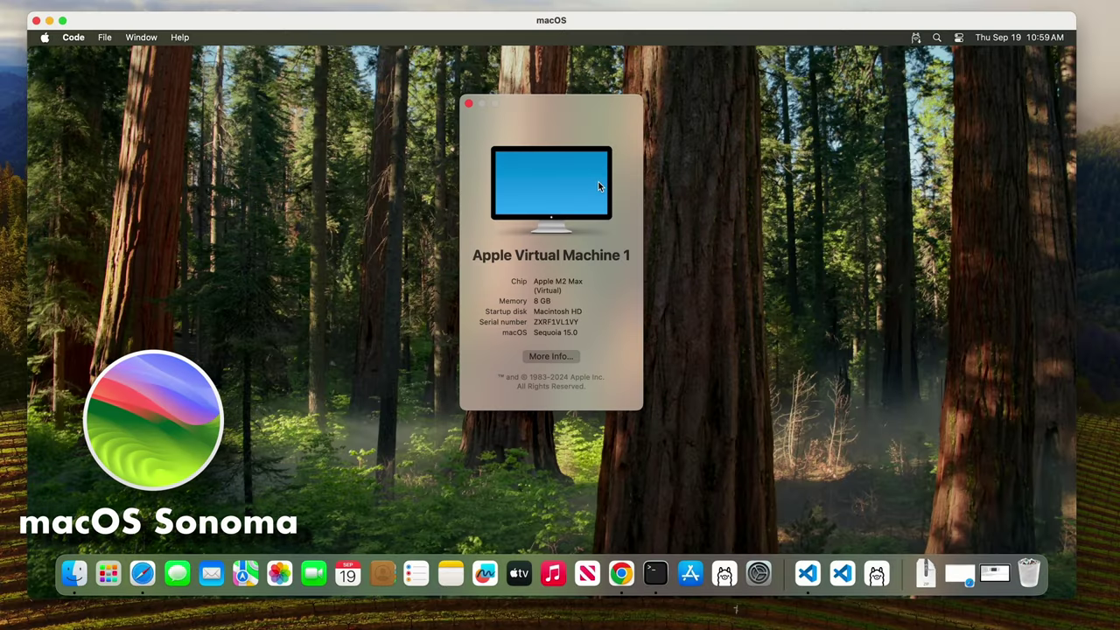
pyautogui.click(10, 0)
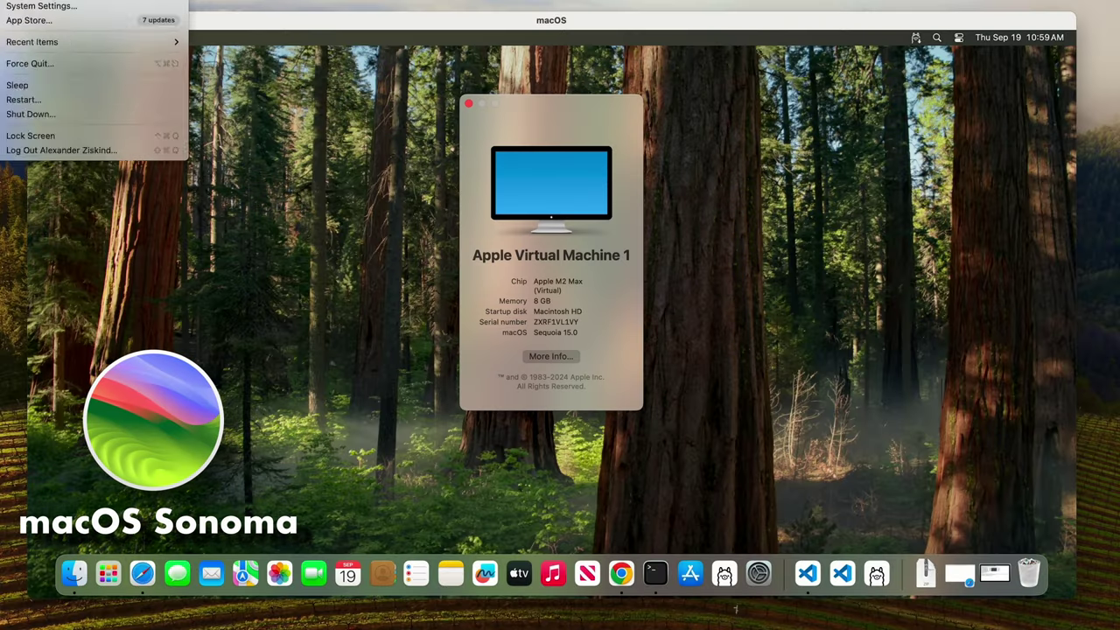
pyautogui.click(39, 0)
pyautogui.moveTo(583, 76); pyautogui.dragTo(401, 83)
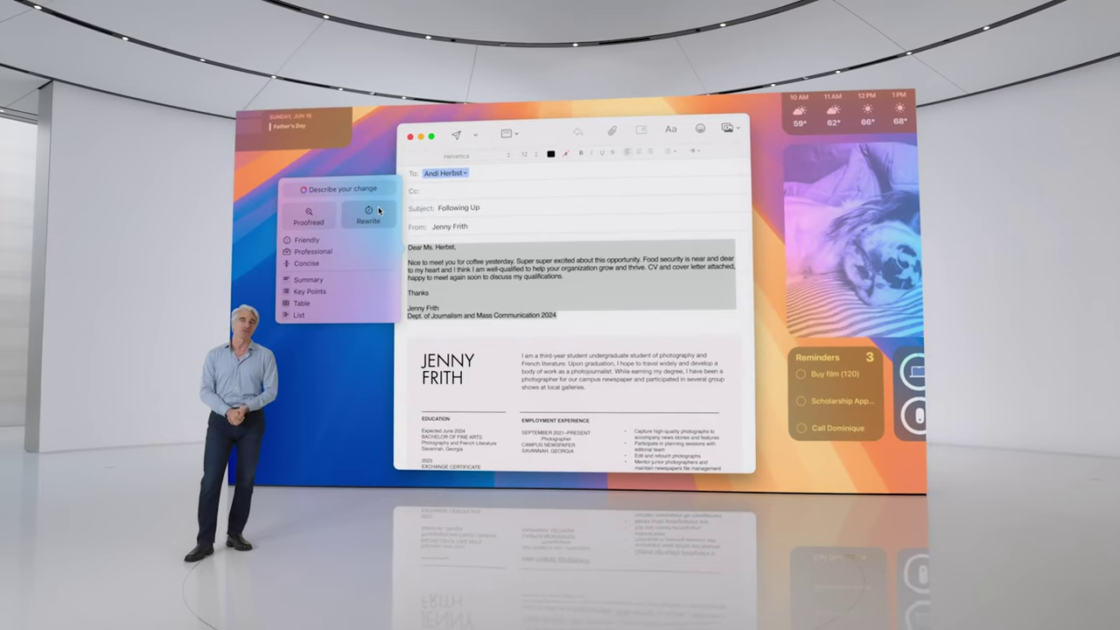
pyautogui.click(379, 211)
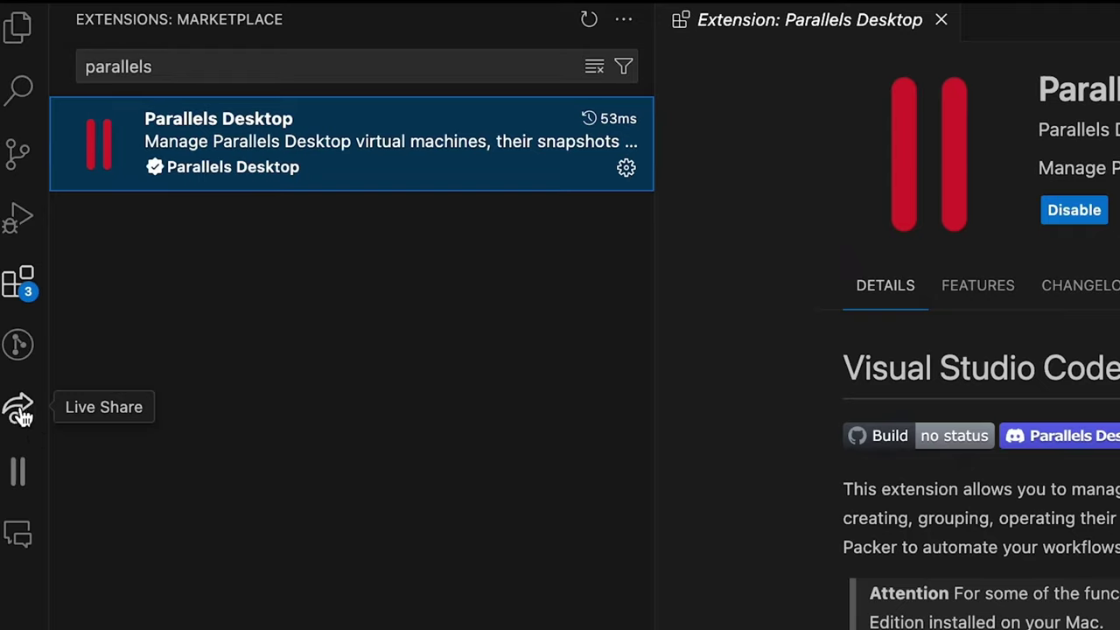
# - Show the Parallels Desktop extension's list of virtual machines and expand the Windows 11 machine to view its snapshots
pyautogui.click(24, 466)
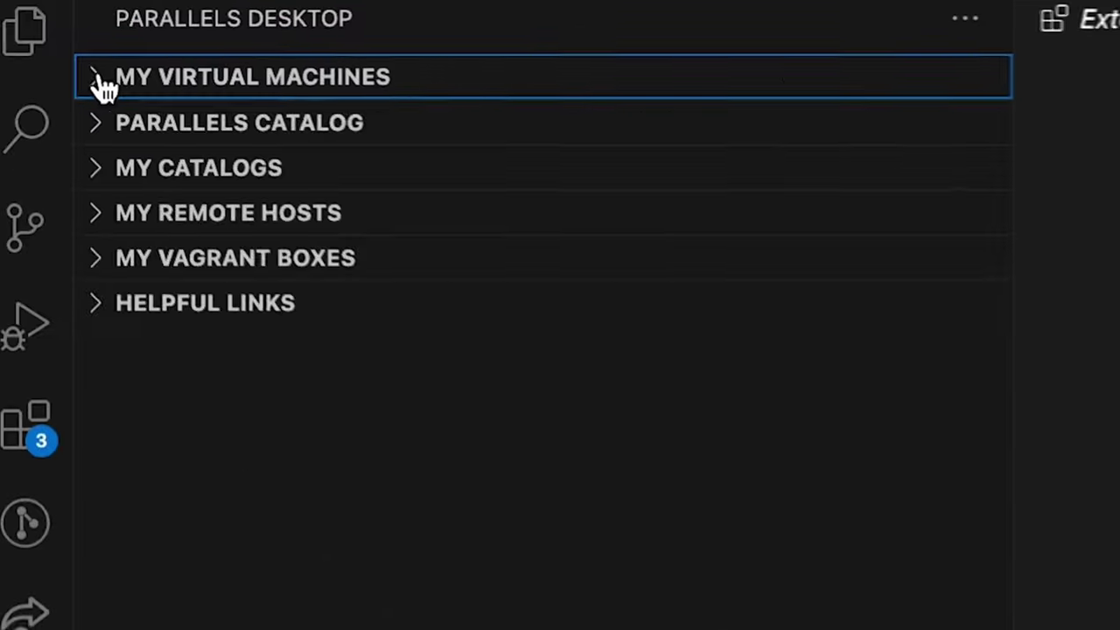
pyautogui.click(32, 27)
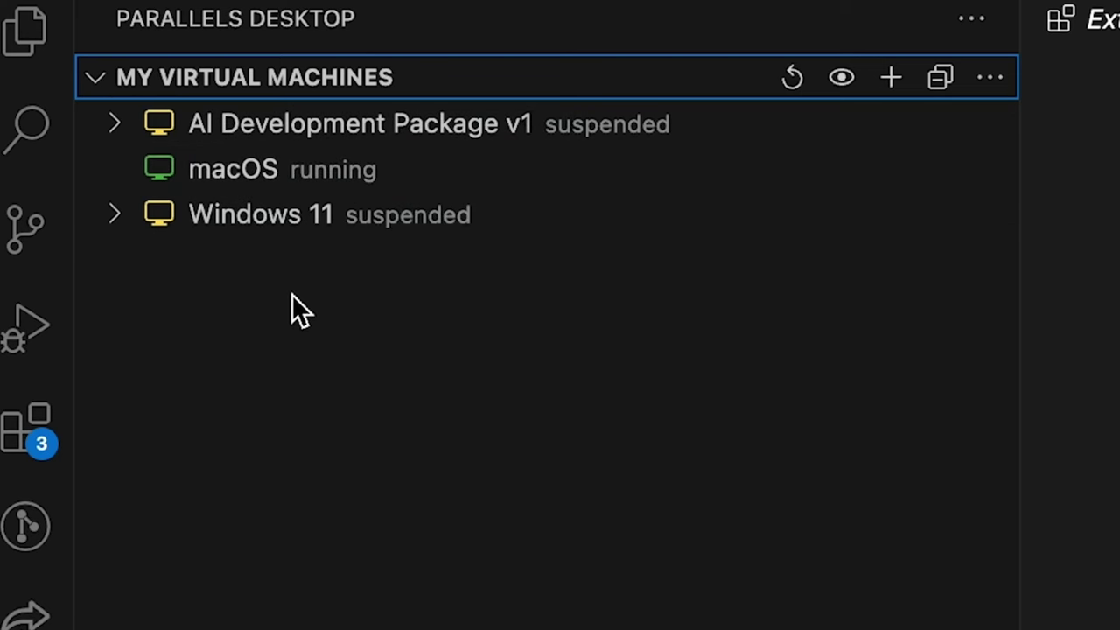
pyautogui.click(147, 221)
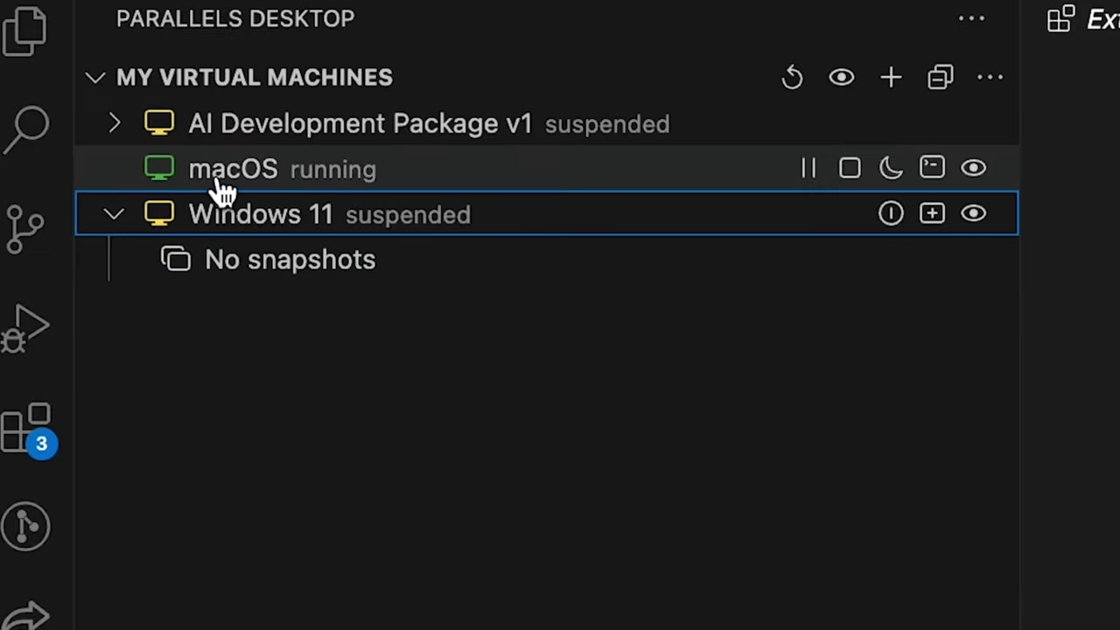
# - Begin a new virtual machine with Windows as the operating system and Windows 11 ARM as the version
pyautogui.click(891, 77)
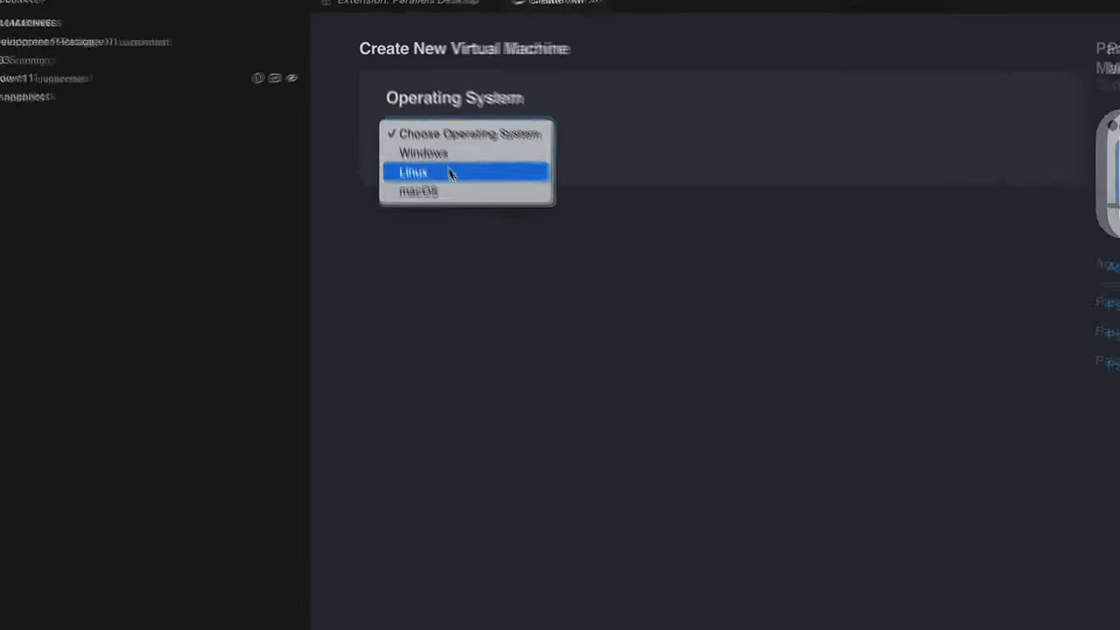
pyautogui.click(451, 158)
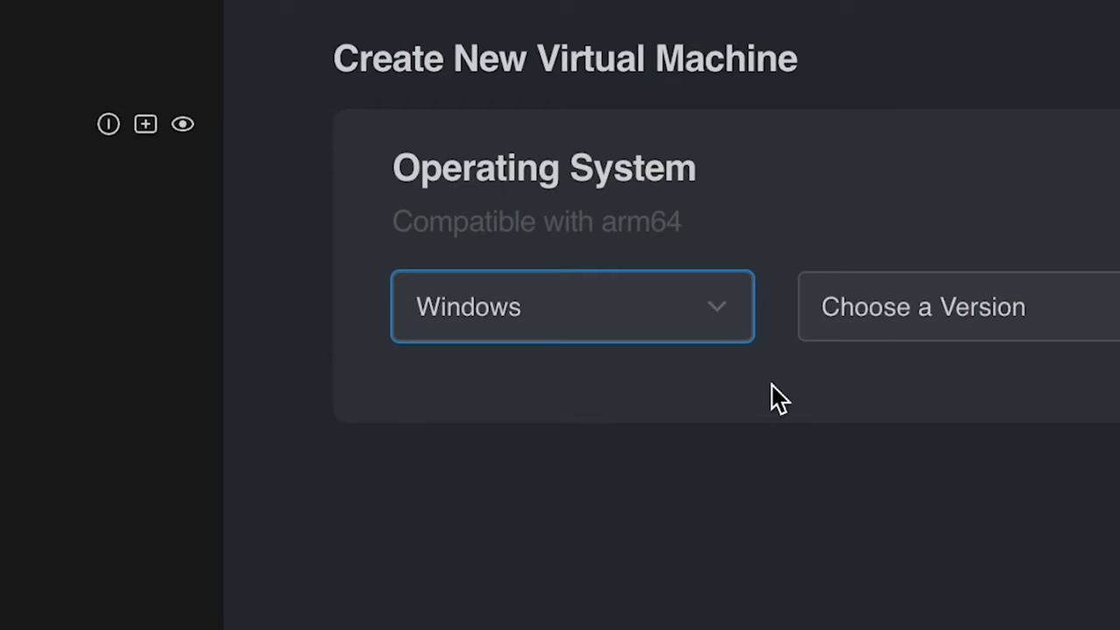
pyautogui.click(1076, 315)
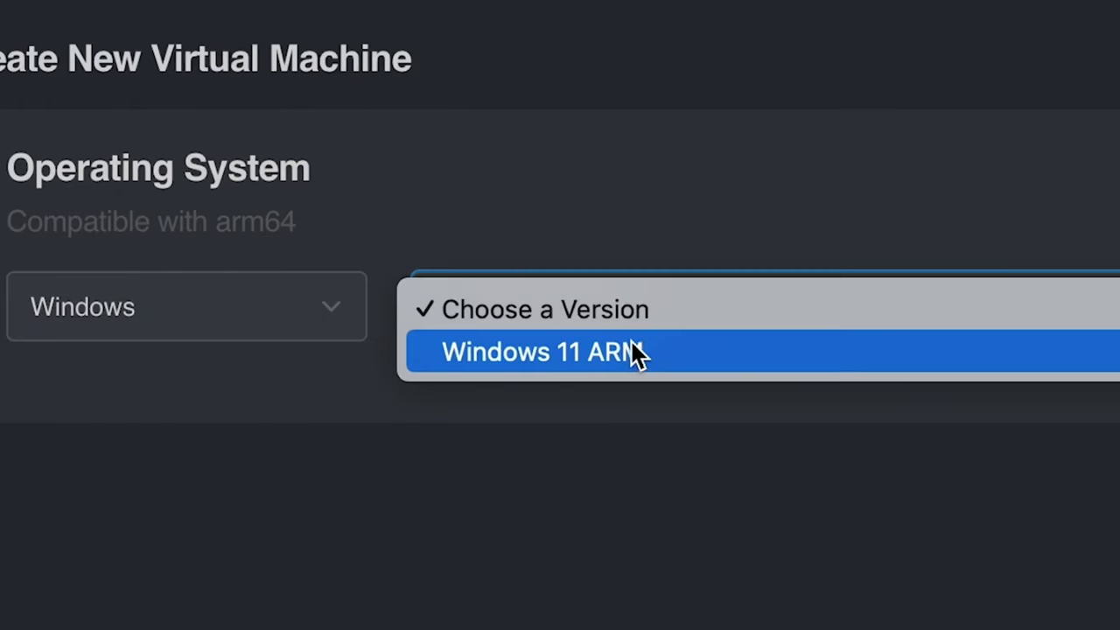
pyautogui.click(1030, 353)
pyautogui.press('Tab')
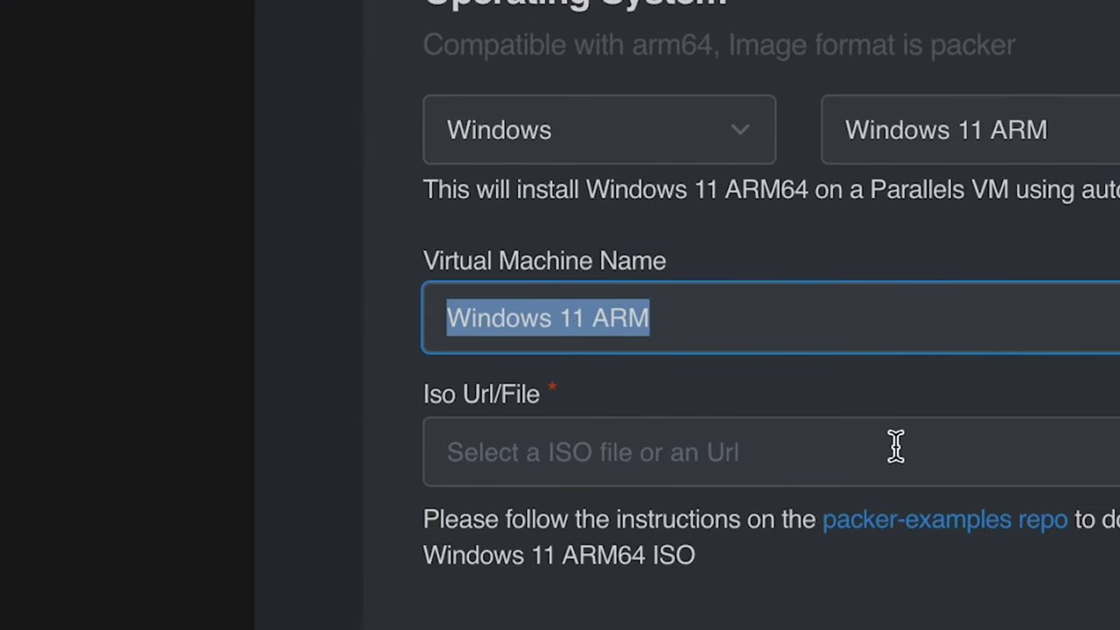
pyautogui.click(896, 446)
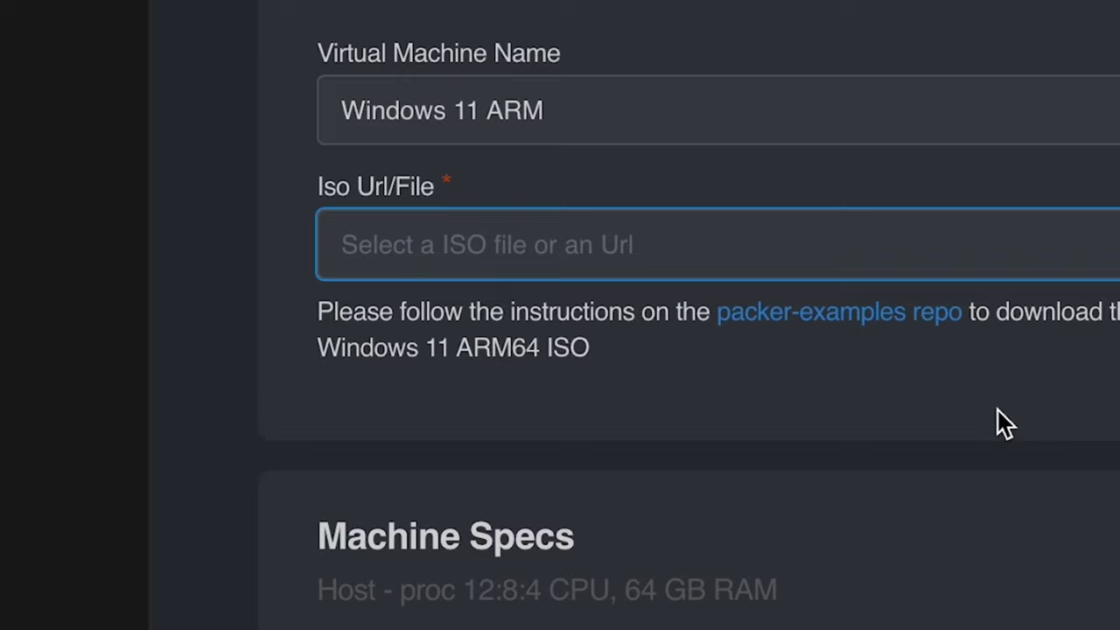
# - Set the new virtual machine's specs to 5 CPUs and 8 GB of memory
pyautogui.click(575, 376)
pyautogui.click(508, 358)
pyautogui.click(507, 358)
pyautogui.click(509, 357)
pyautogui.click(902, 378)
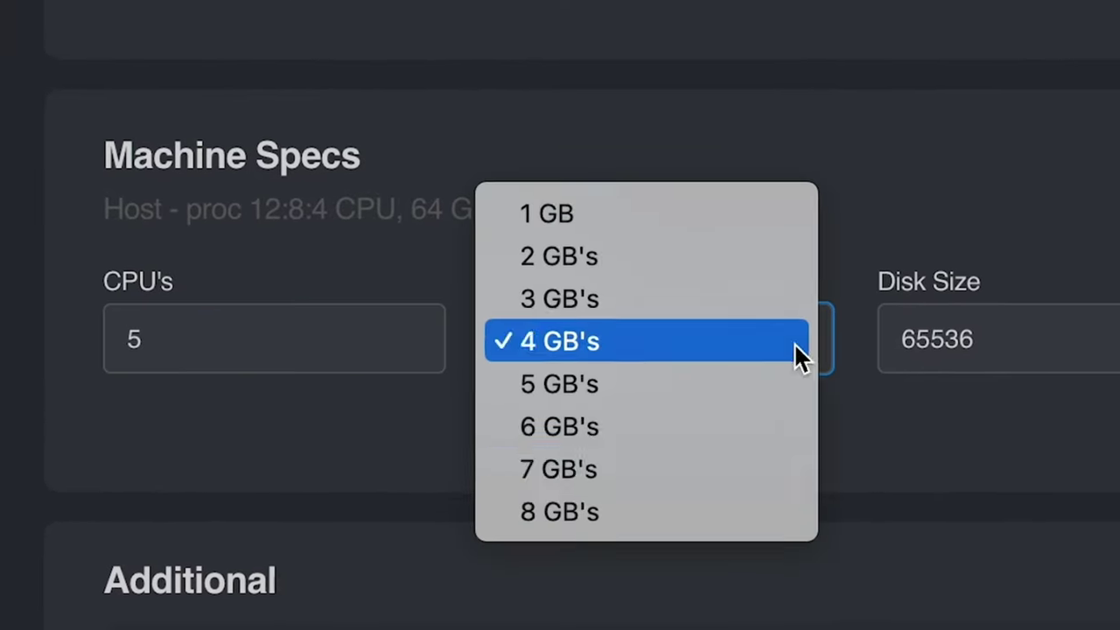
pyautogui.click(729, 536)
# - Include the Docker Desktop, Git and Flutter addons in the new virtual machine
pyautogui.scroll(-5, 1024, 460)
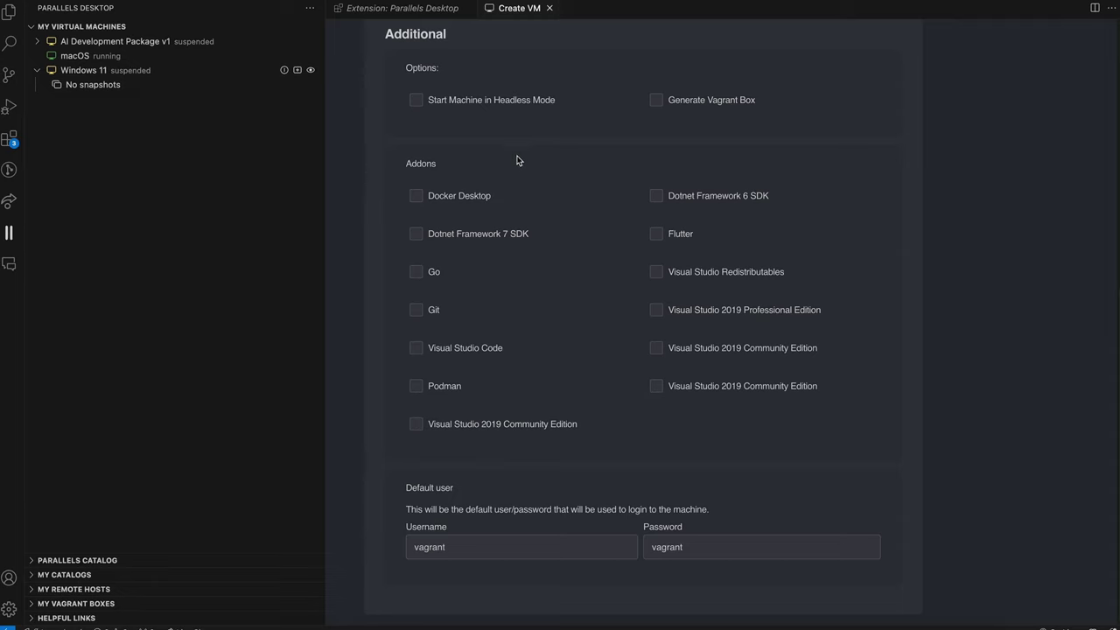
pyautogui.click(418, 308)
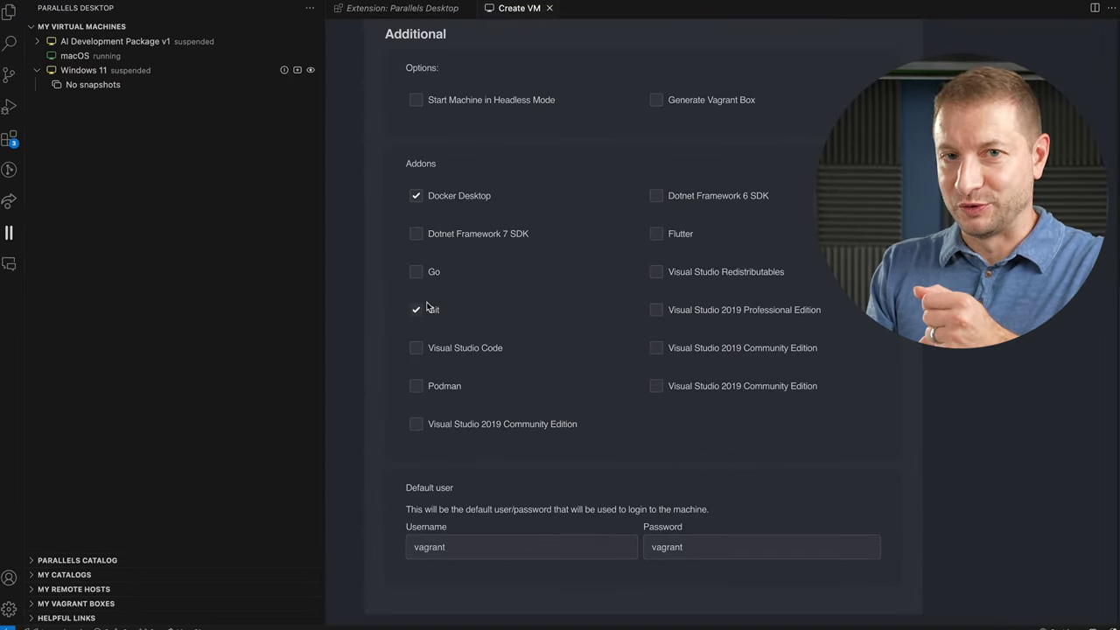
pyautogui.click(656, 233)
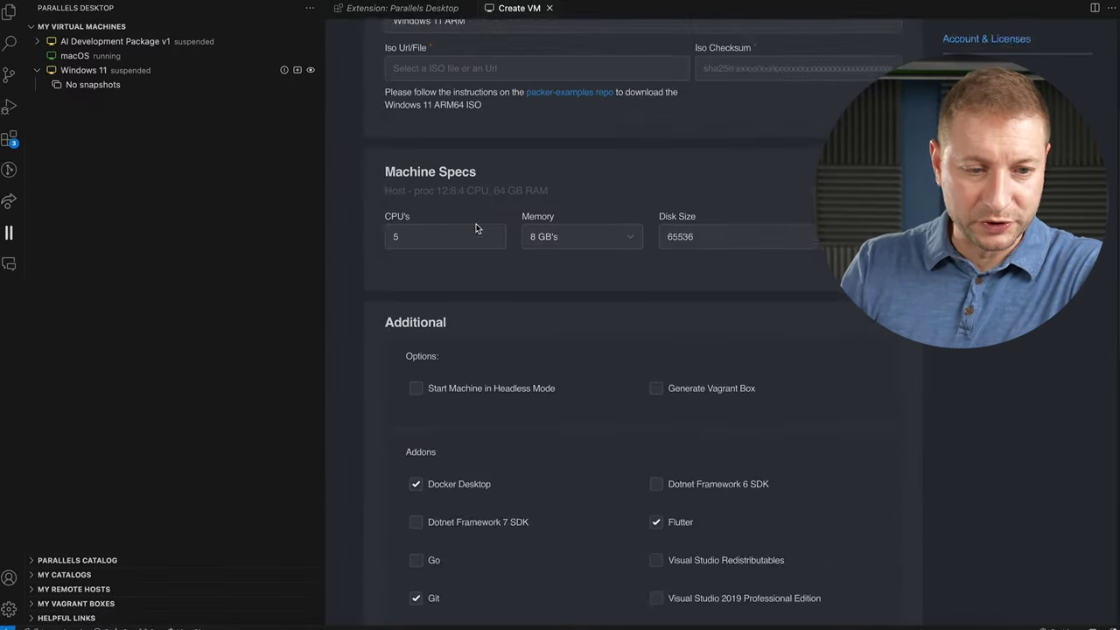
pyautogui.scroll(3, 475, 230)
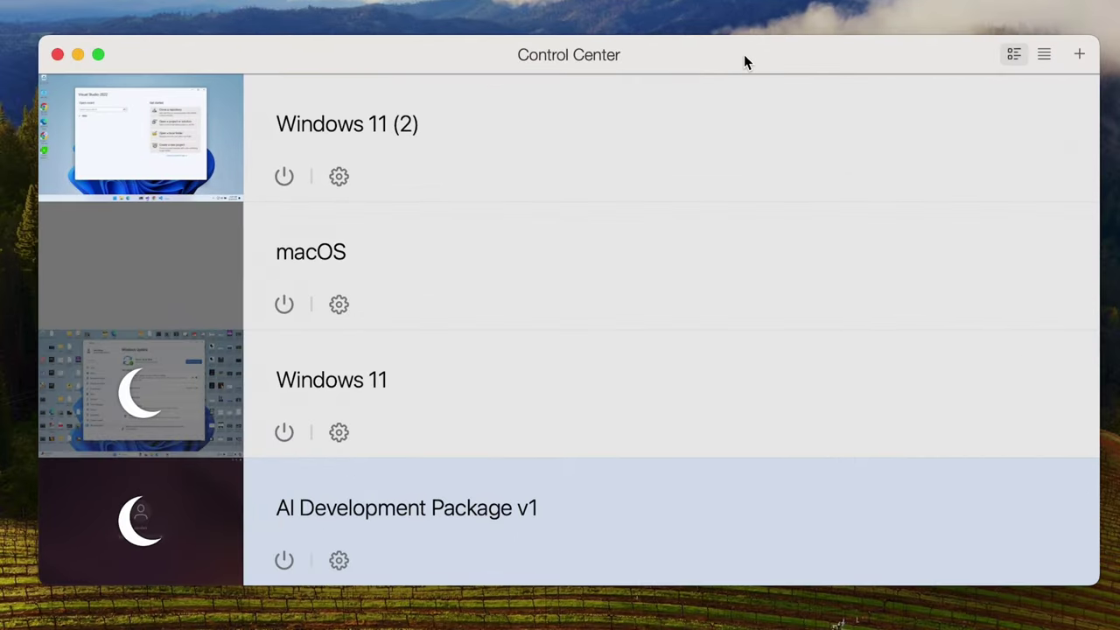
# - Start a new machine from the Parallels Desktop Control Center and look through the Windows 11, macOS and Ubuntu installation options
pyautogui.click(1079, 56)
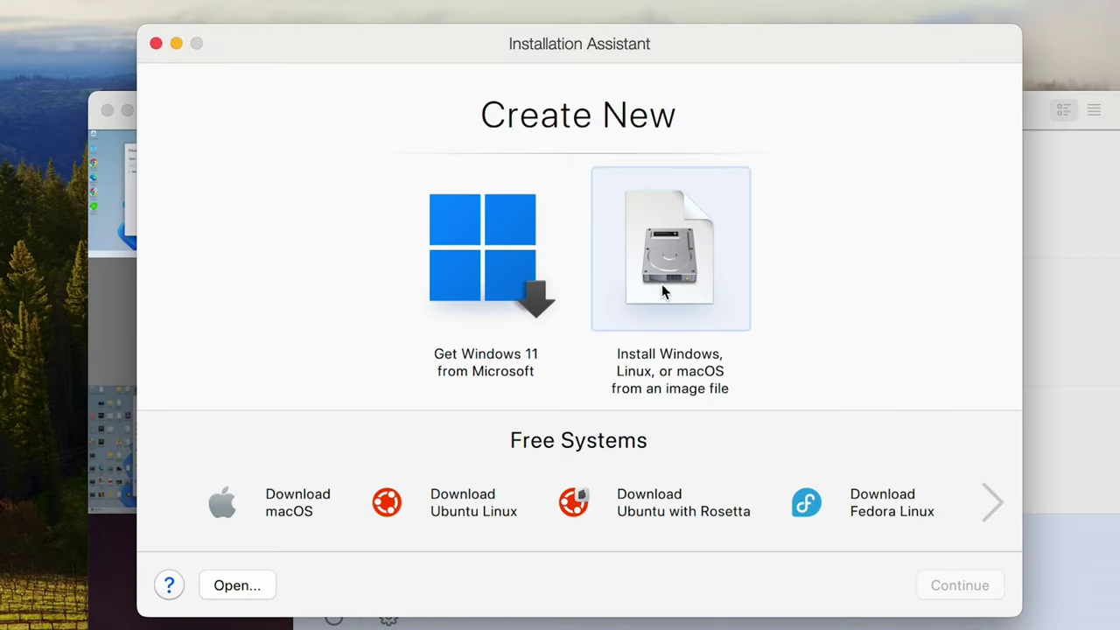
pyautogui.click(516, 297)
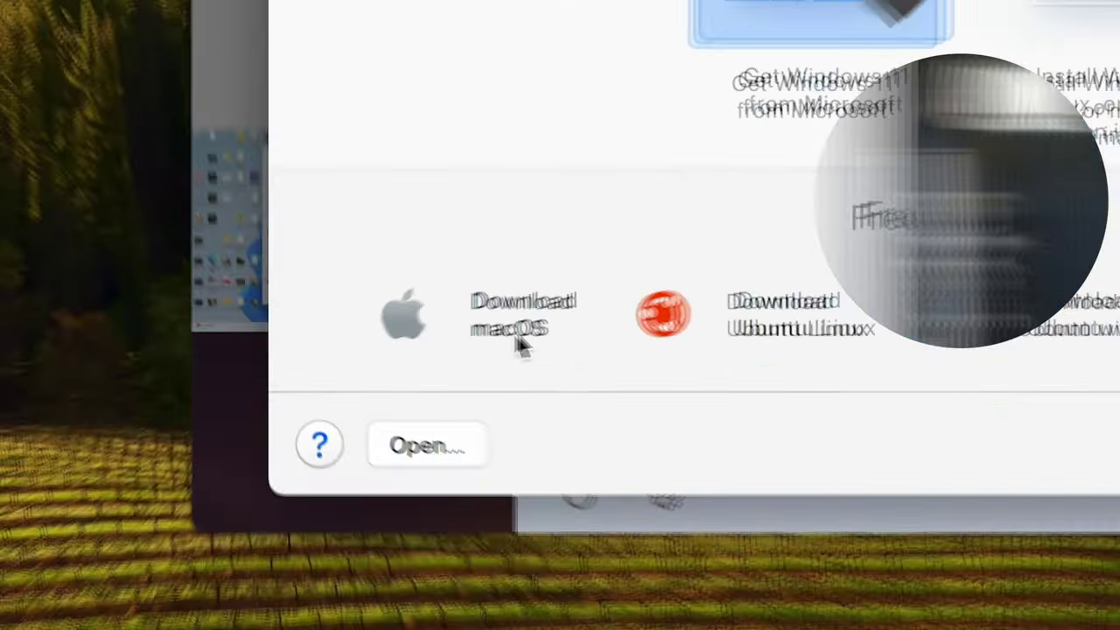
pyautogui.click(377, 355)
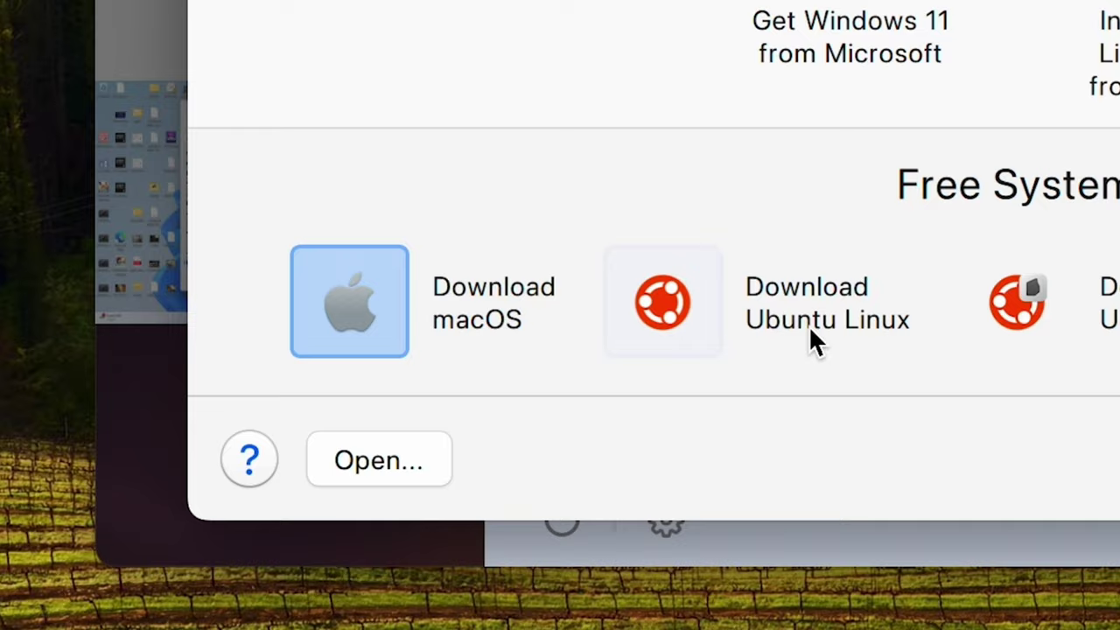
pyautogui.click(962, 334)
pyautogui.click(988, 332)
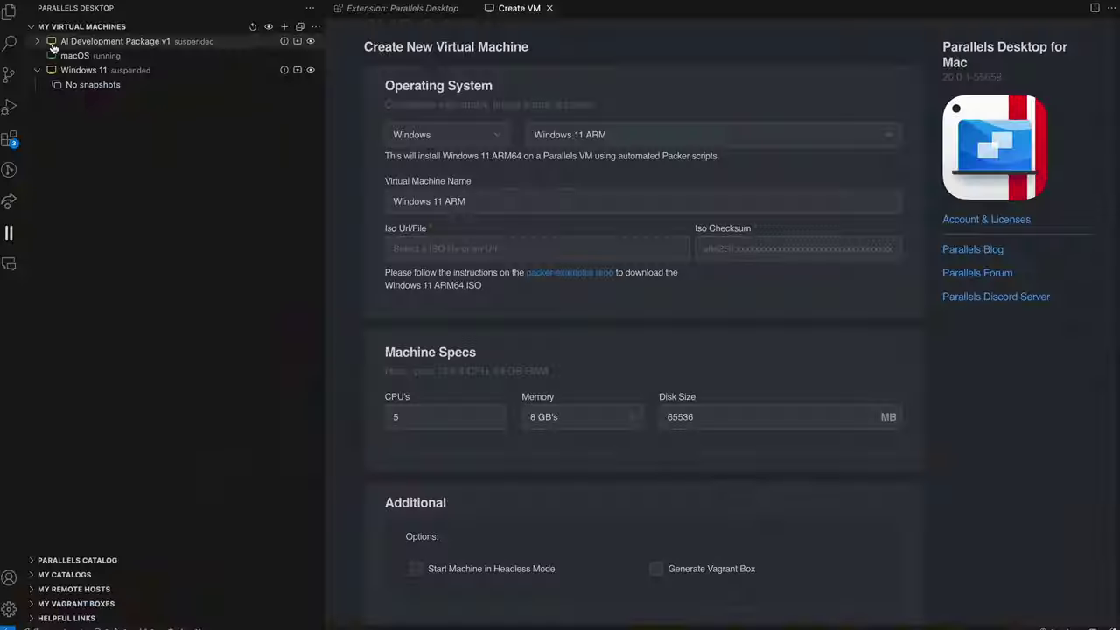
# - Back in Visual Studio Code, collapse the virtual machines list and close the Create VM and Parallels Desktop extension pages
pyautogui.click(31, 28)
pyautogui.click(549, 8)
pyautogui.click(468, 8)
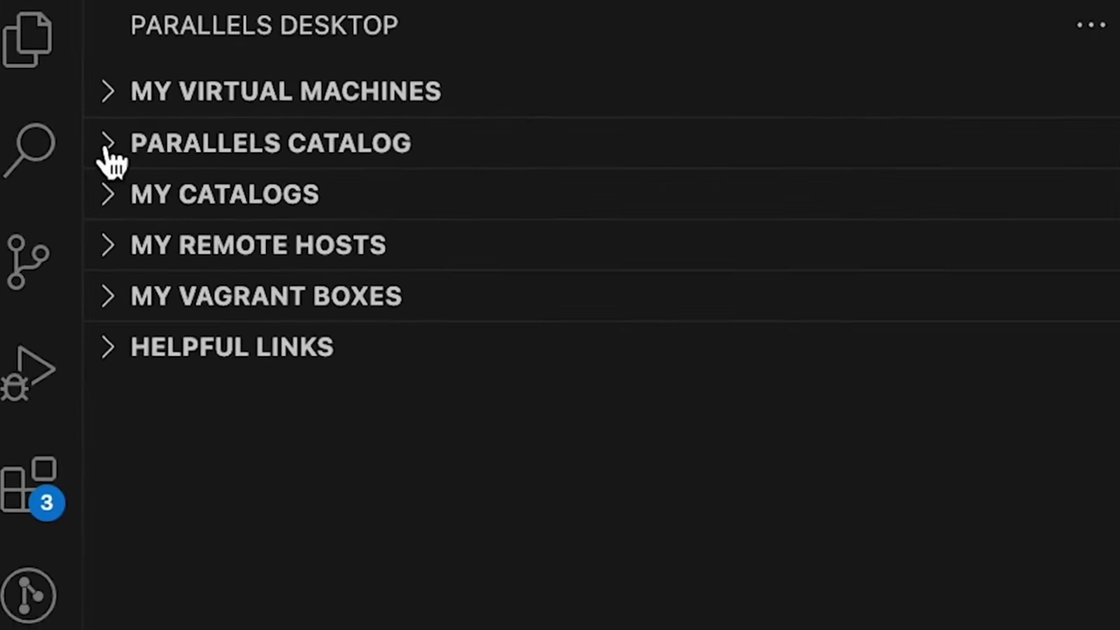
# - Look through the Parallels Catalog and My Catalogs sections, and select the AI Development Package in the Parallels Catalog
pyautogui.click(109, 147)
pyautogui.click(109, 147)
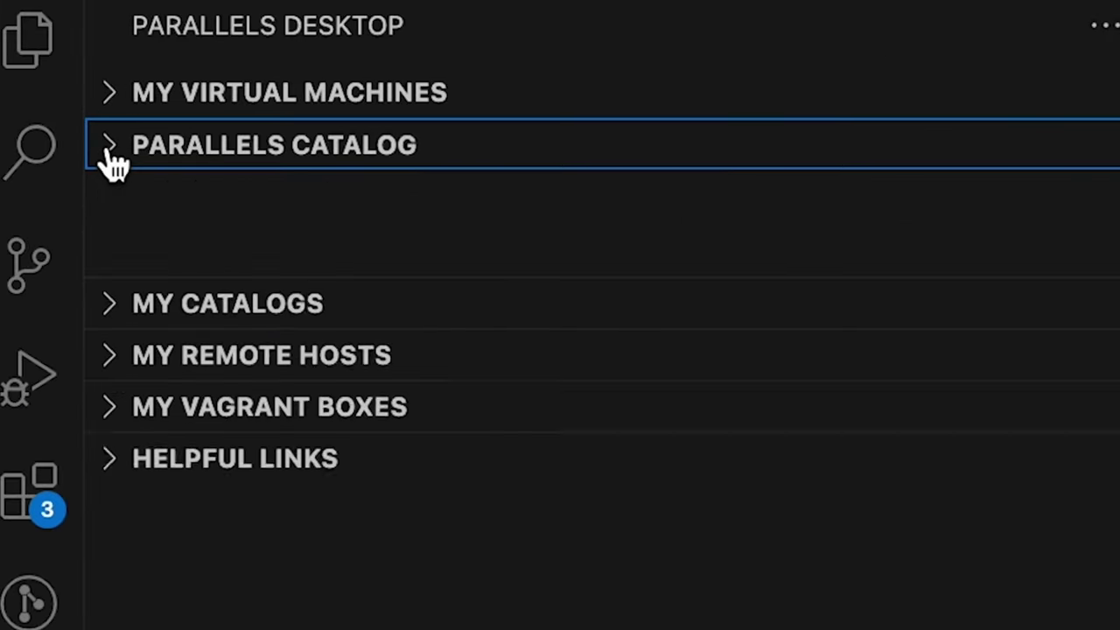
pyautogui.click(103, 200)
pyautogui.click(103, 200)
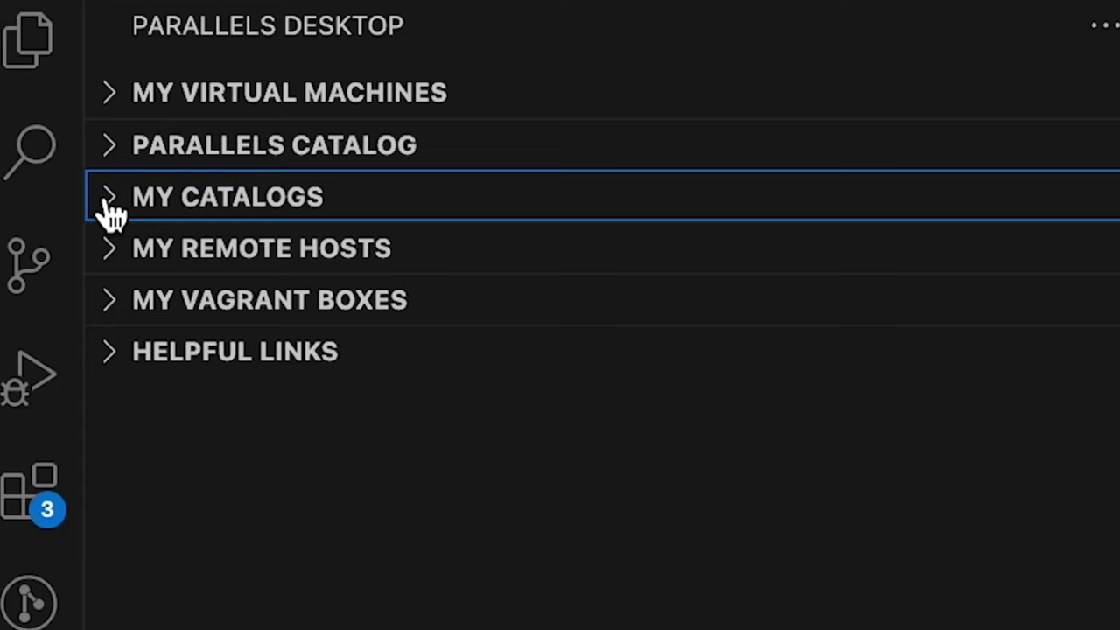
pyautogui.click(231, 152)
pyautogui.click(131, 200)
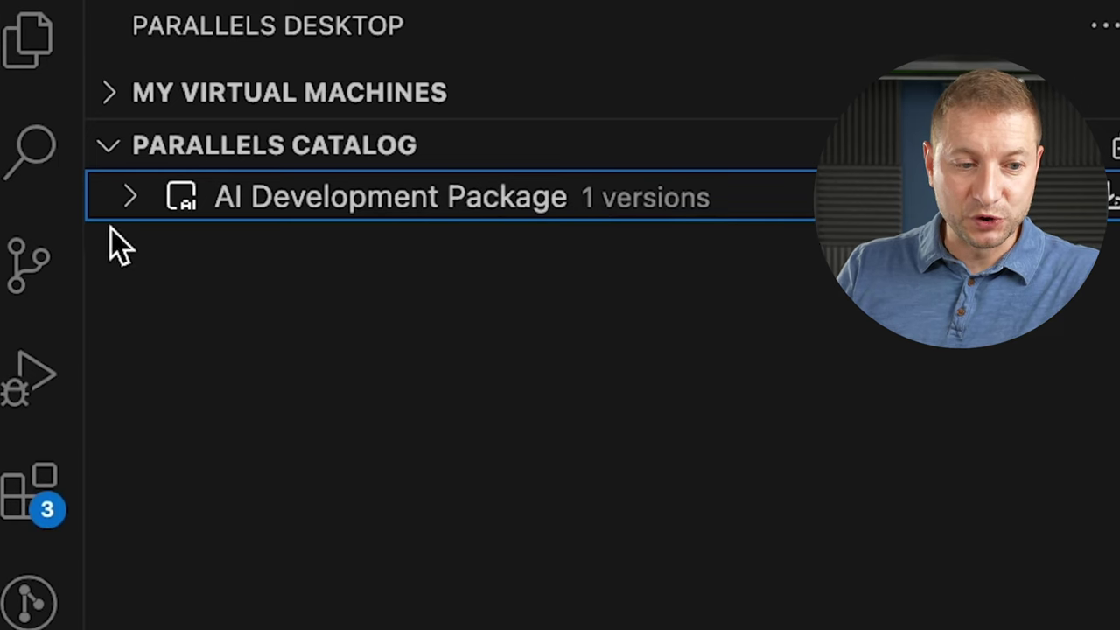
pyautogui.click(1111, 194)
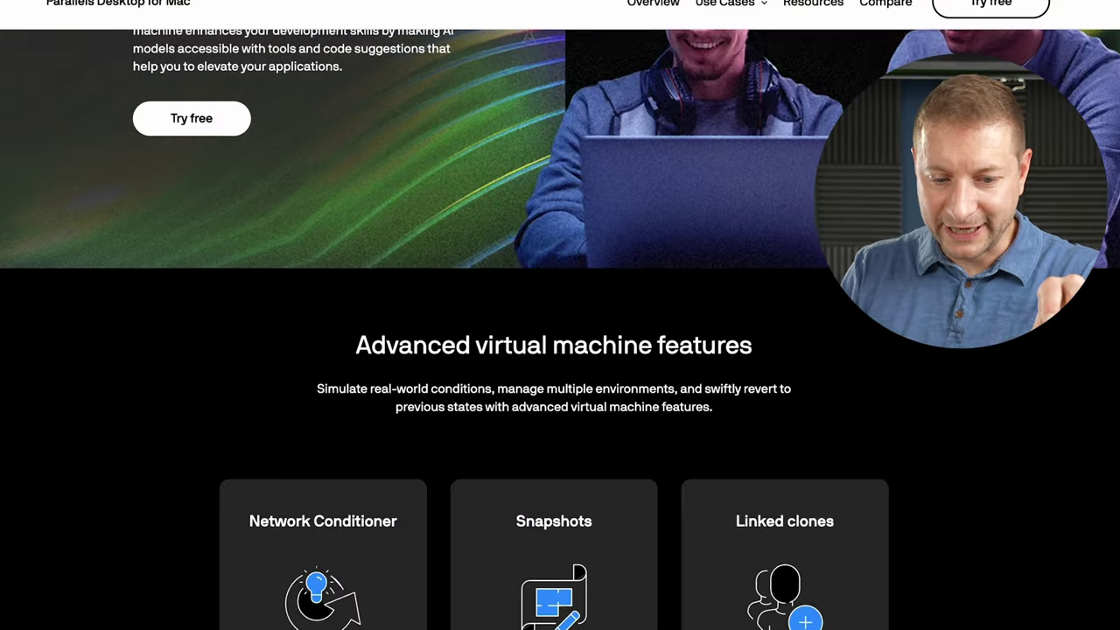
# - Switch to the browser and review the pre-packaged toolsets on the Parallels Desktop AI product page
pyautogui.scroll(-15, 560, 350)
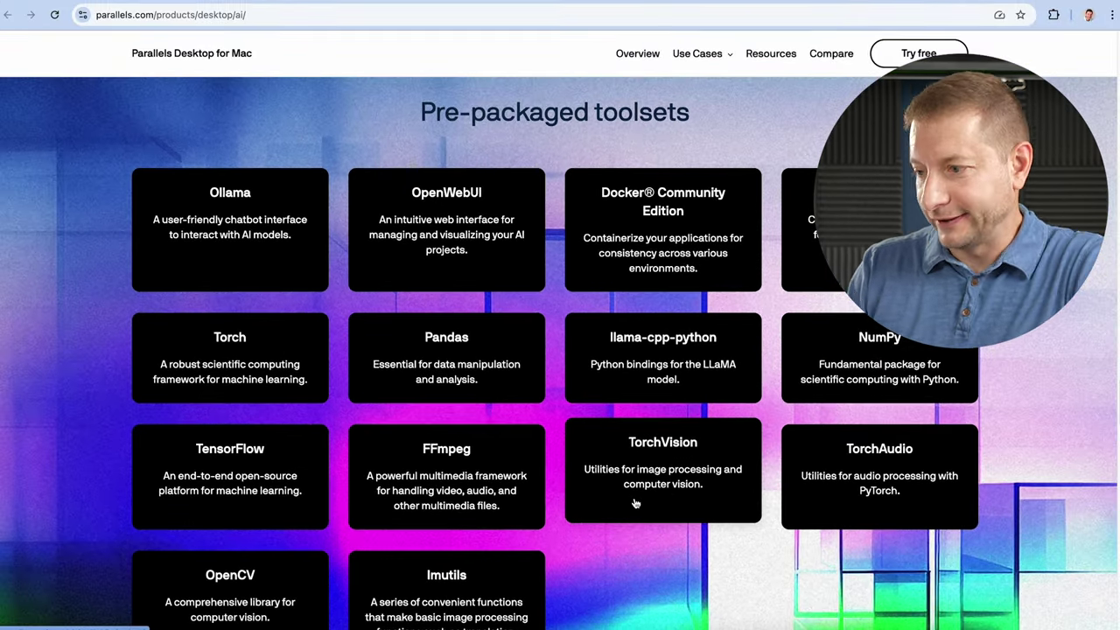
pyautogui.scroll(-1, 661, 492)
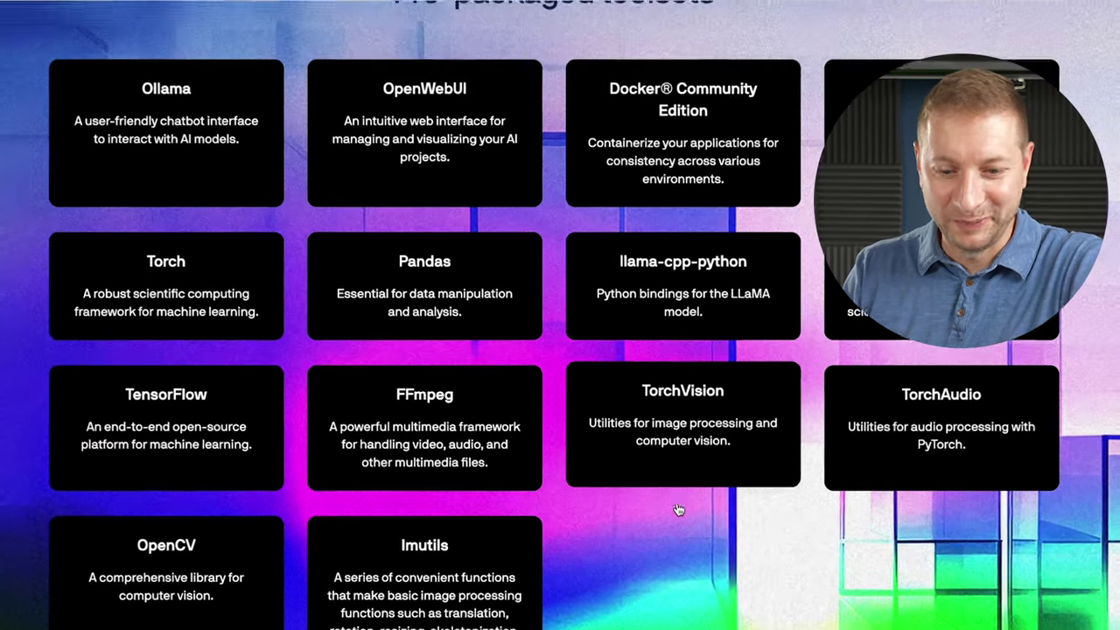
pyautogui.scroll(-3, 679, 516)
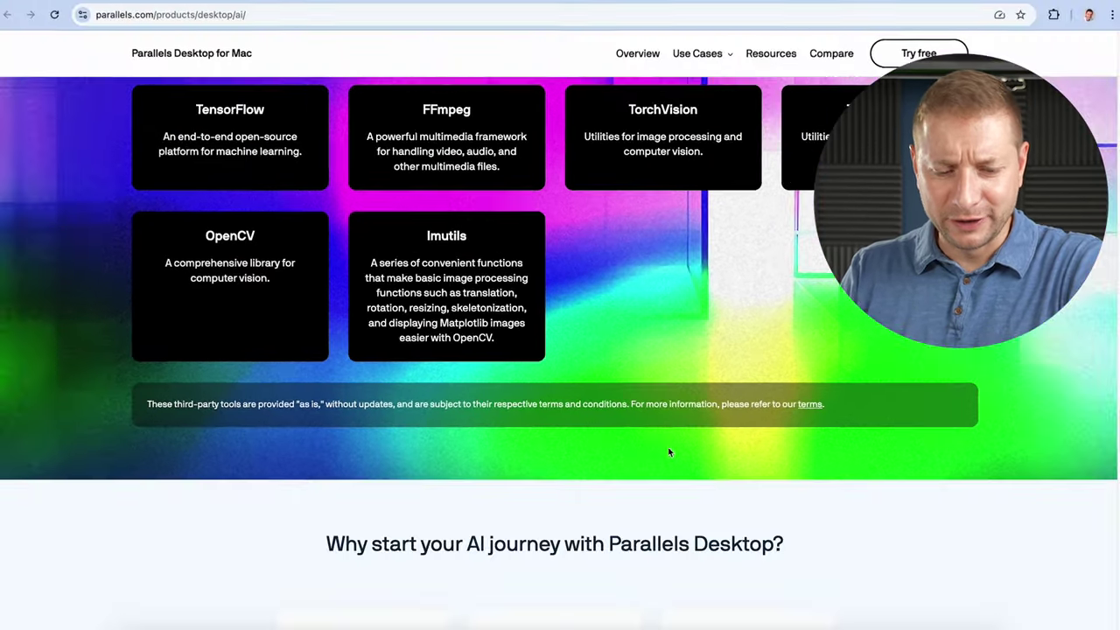
pyautogui.scroll(-3, 674, 453)
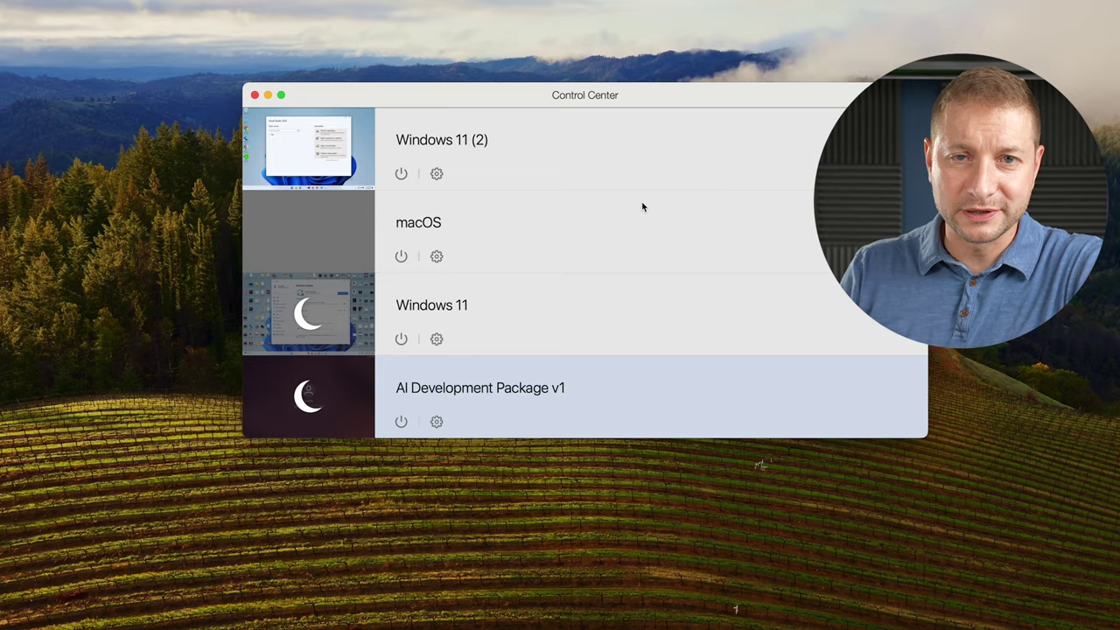
# - Start the AI Development Package v1 virtual machine from the Control Center and choose the parallels account on the Ubuntu login screen
pyautogui.click(400, 420)
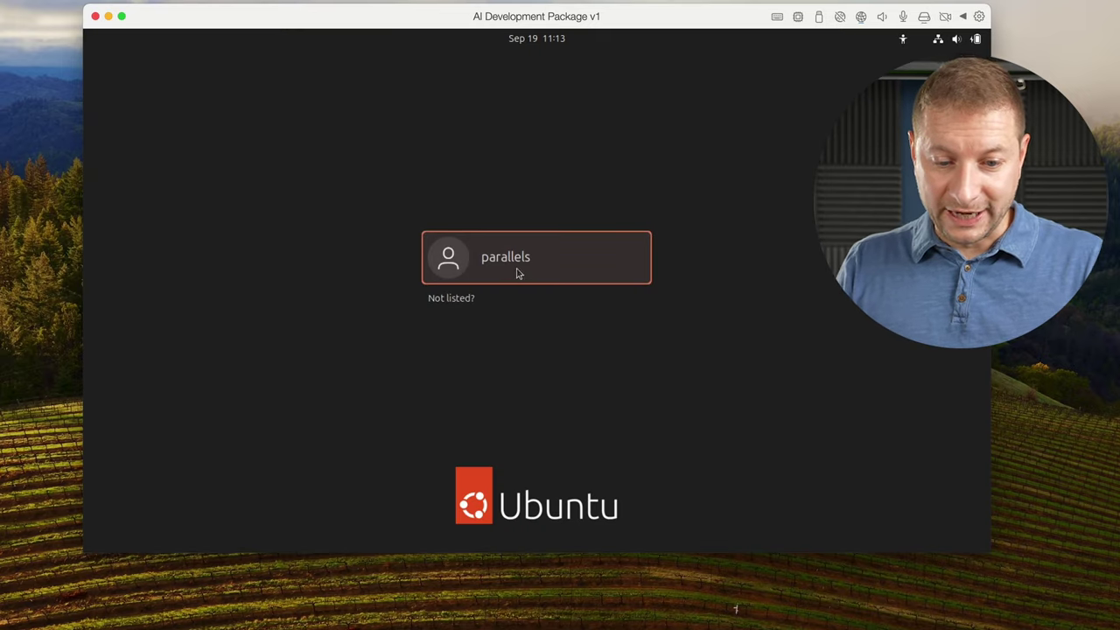
pyautogui.click(516, 274)
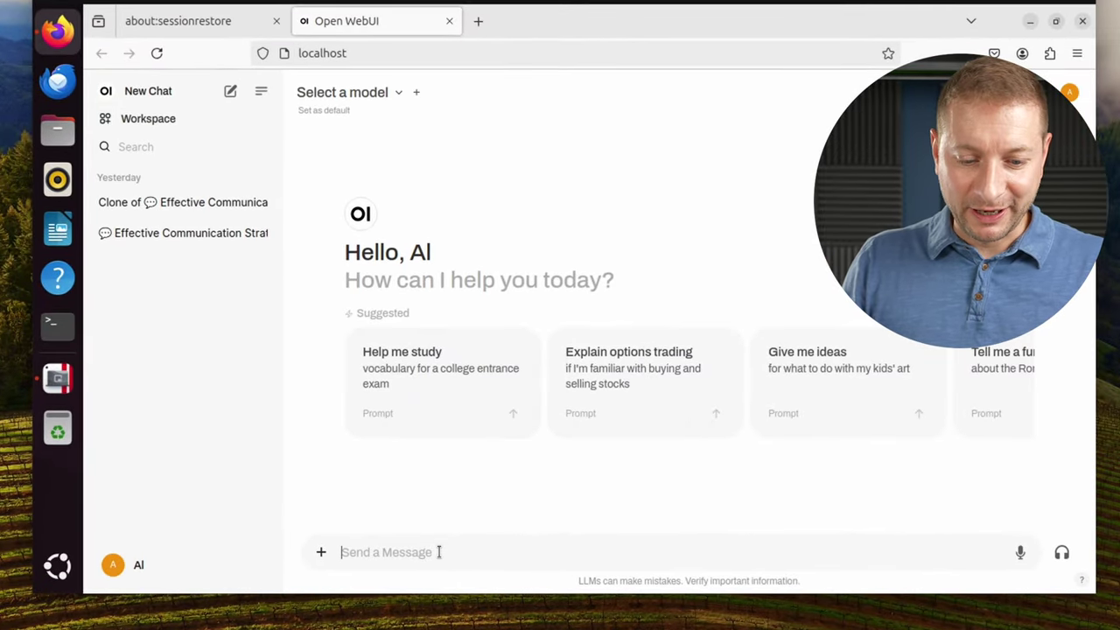
# - Enter the message "hi" in the Open WebUI chat and select llama3.1:latest as the model
pyautogui.write('hi')
pyautogui.press('Return')
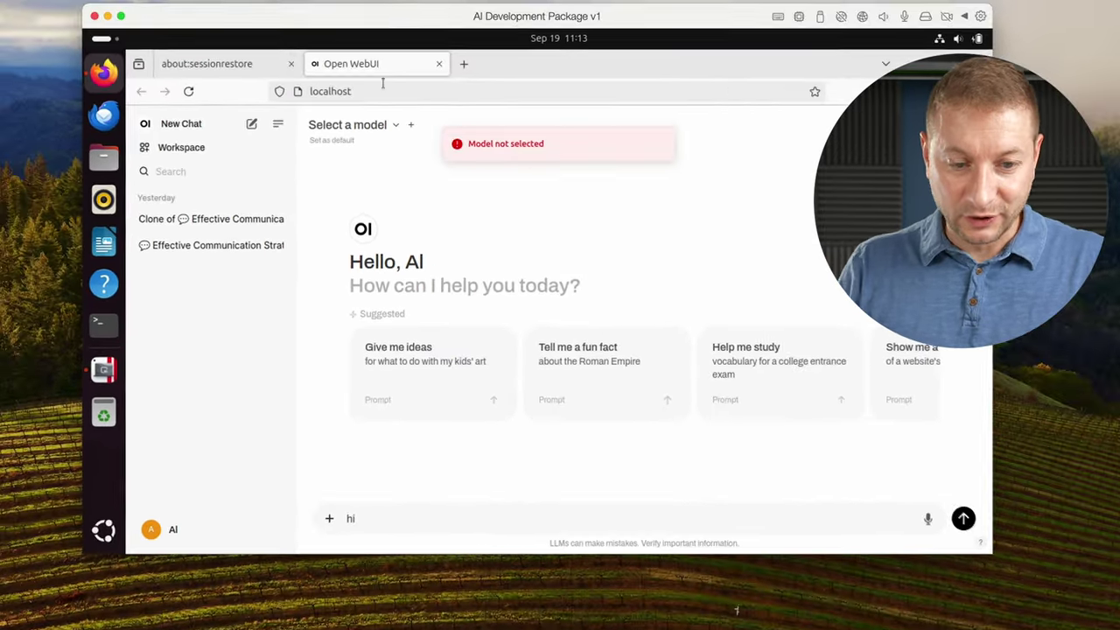
pyautogui.click(394, 92)
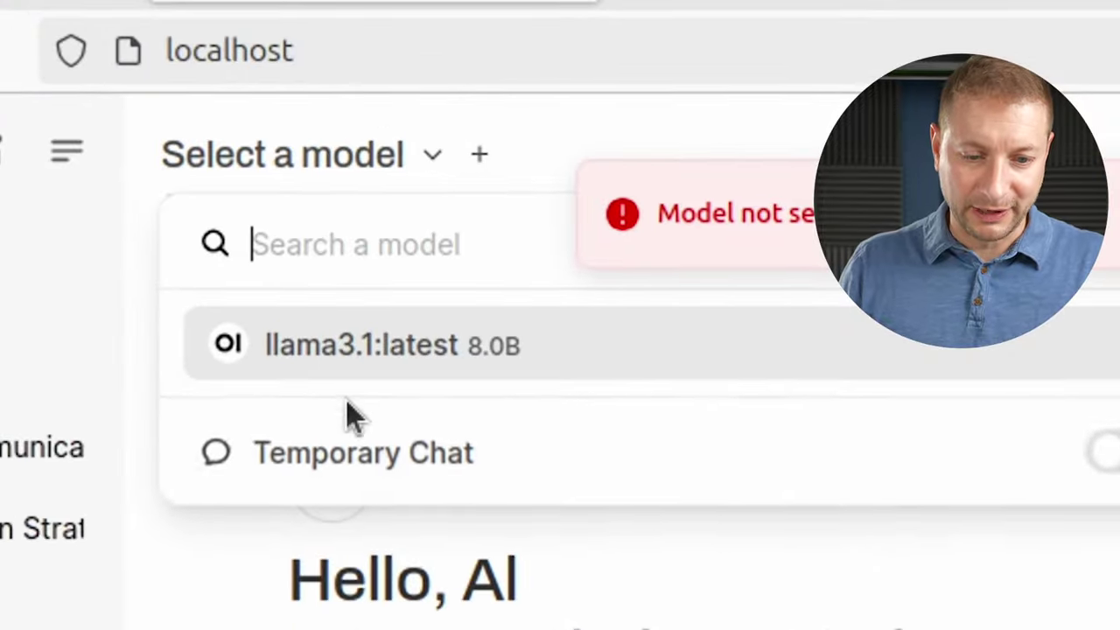
pyautogui.click(350, 354)
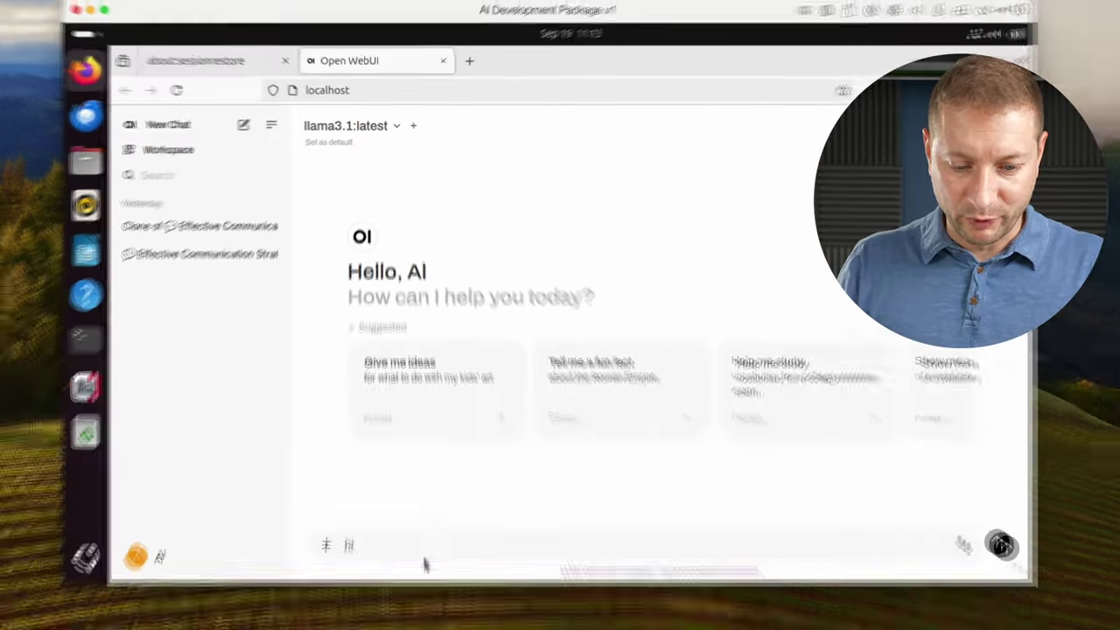
# - Send the "hi" message to the llama3.1:latest model in Open WebUI
pyautogui.press('Return')
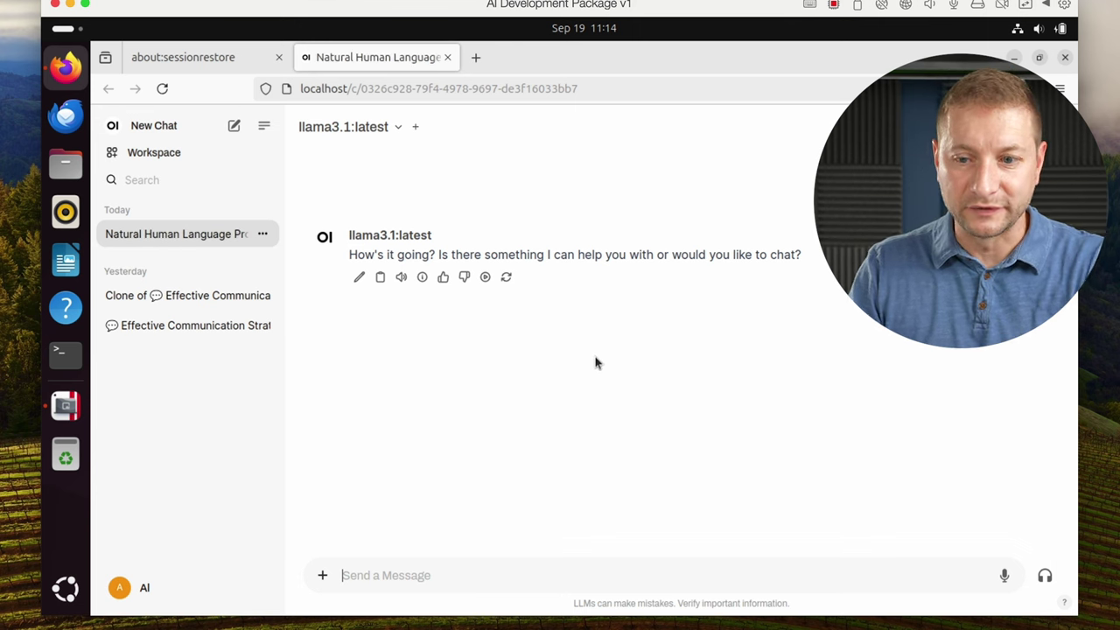
# - Bring up the Control Center in place of the AI Development Package v1 window and open the Windows 11 (2) configuration
pyautogui.rightClick(719, 629)
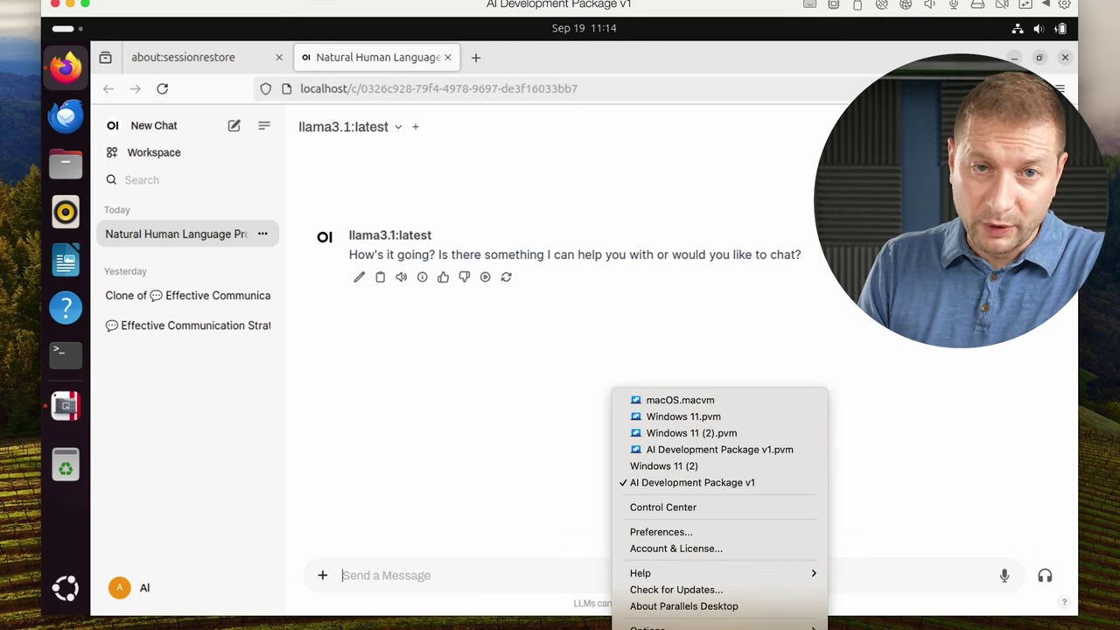
pyautogui.click(656, 507)
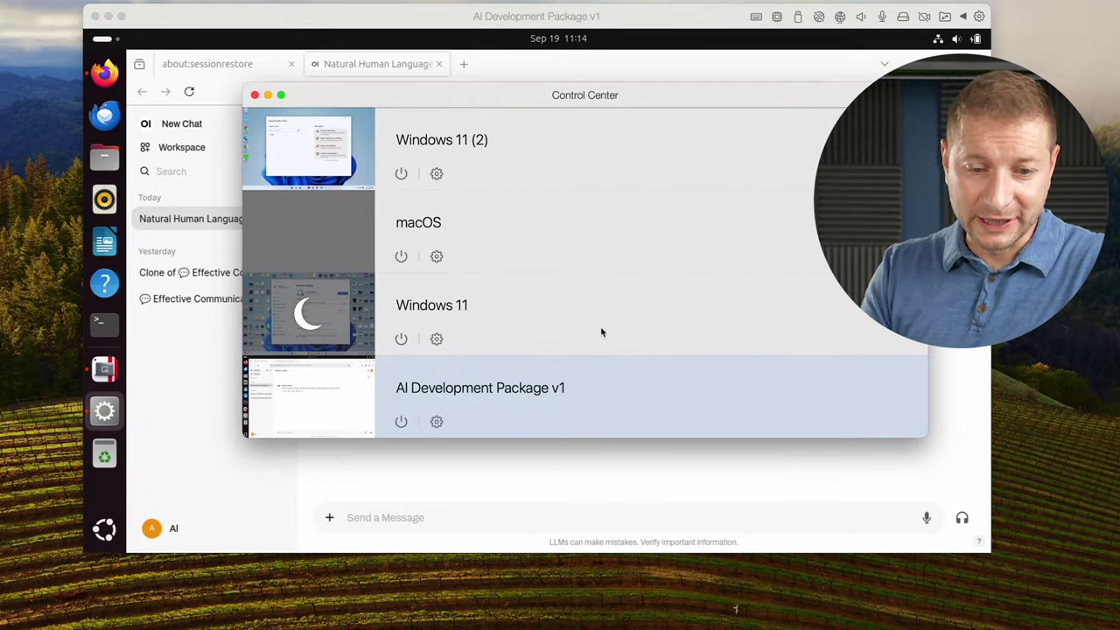
pyautogui.moveTo(531, 84); pyautogui.dragTo(525, 54)
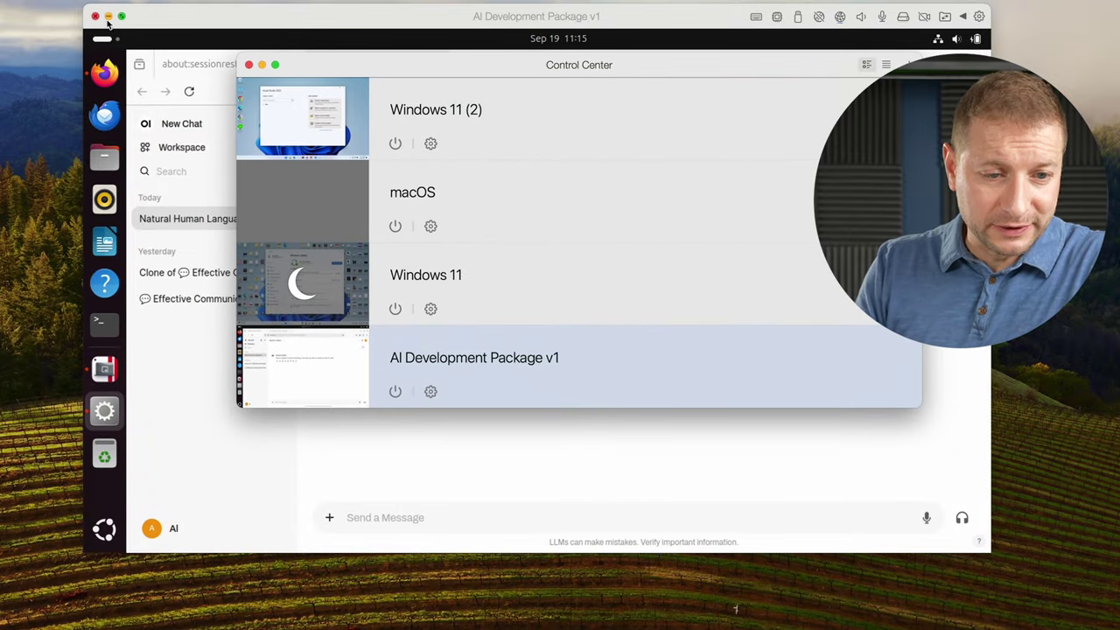
pyautogui.click(108, 17)
pyautogui.click(430, 143)
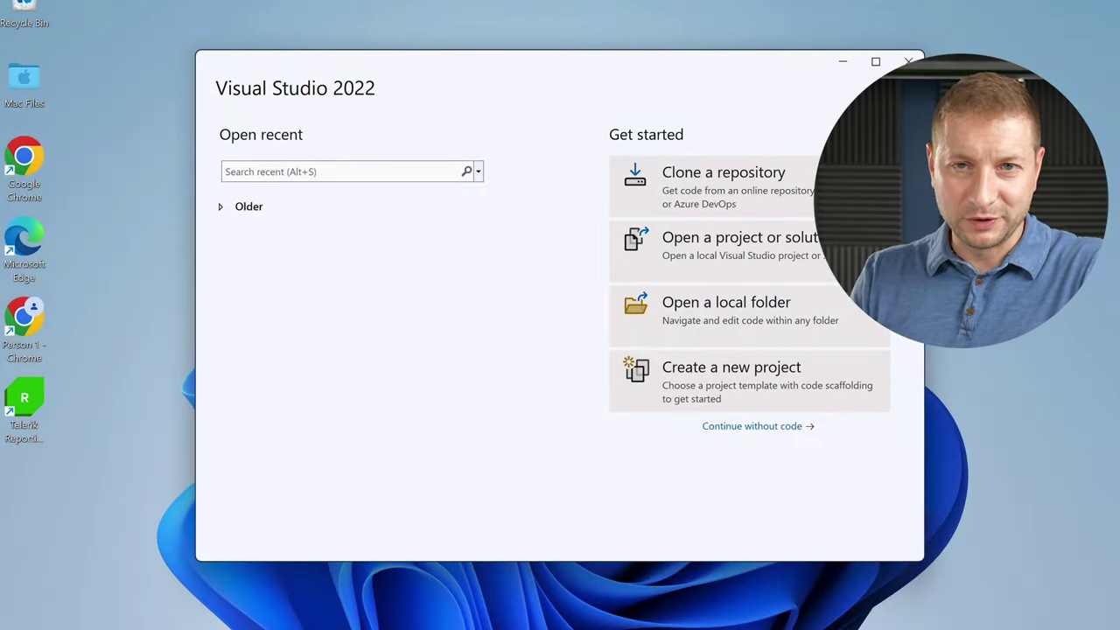
# - Close the Visual Studio 2022 start window in the Windows virtual machine and launch Visual Studio 2022 again
pyautogui.moveTo(649, 61)
pyautogui.mouseDown()
pyautogui.moveTo(620, 67)
pyautogui.moveTo(641, 61)
pyautogui.mouseUp()
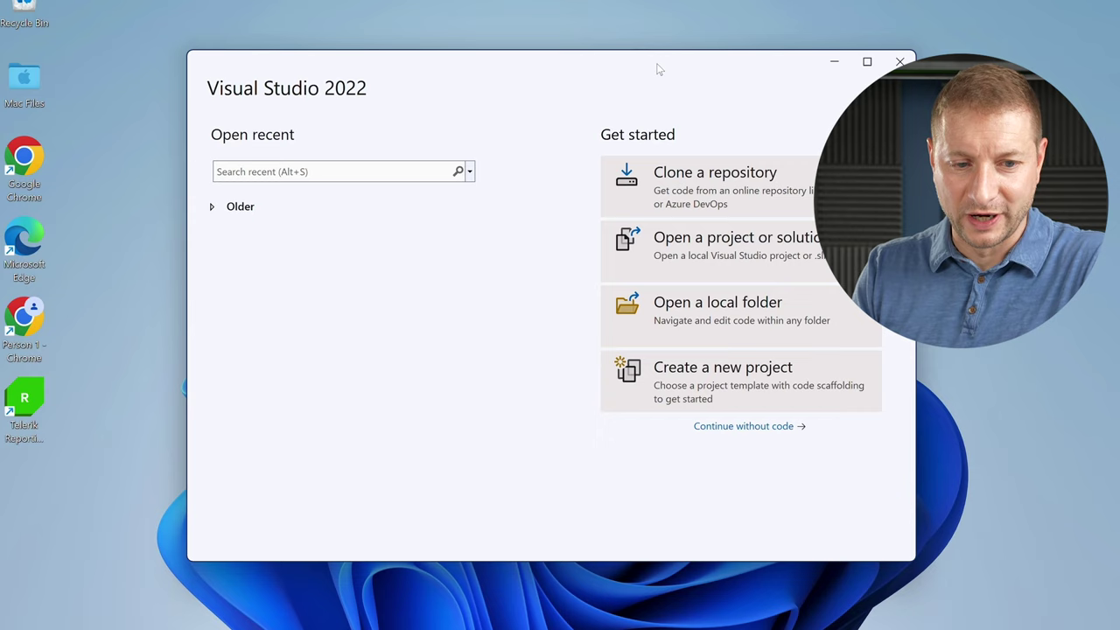
pyautogui.click(899, 62)
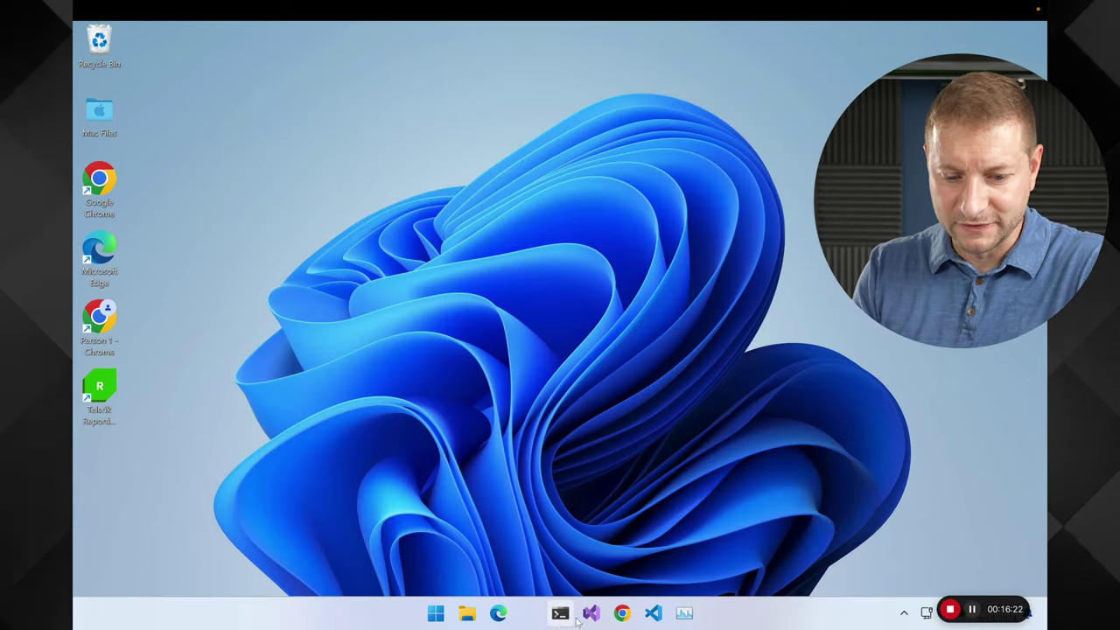
pyautogui.click(660, 629)
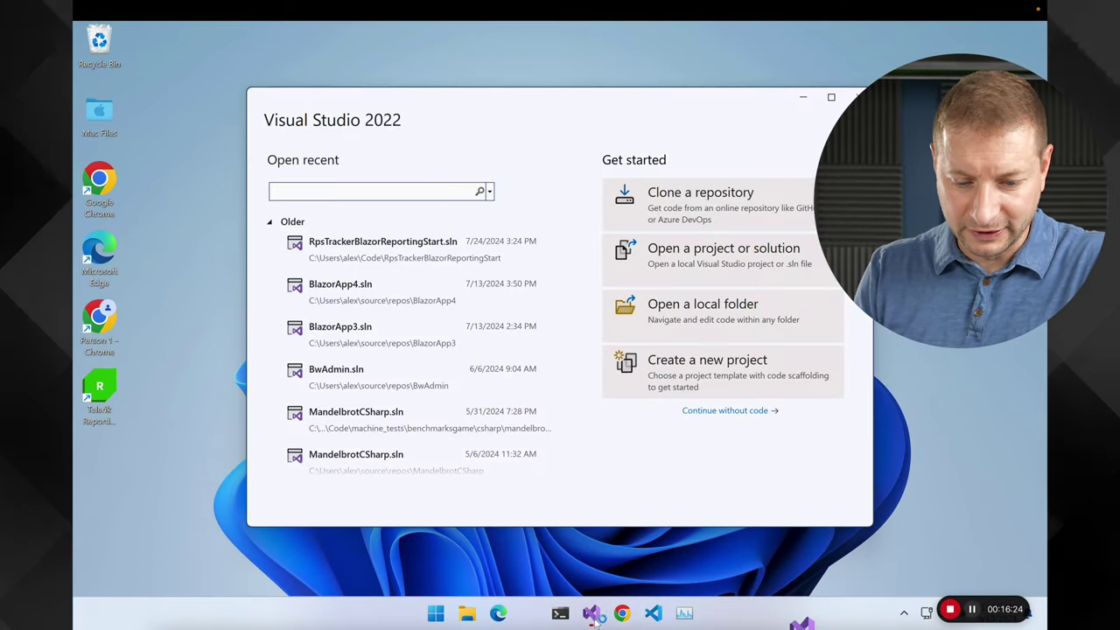
pyautogui.click(564, 616)
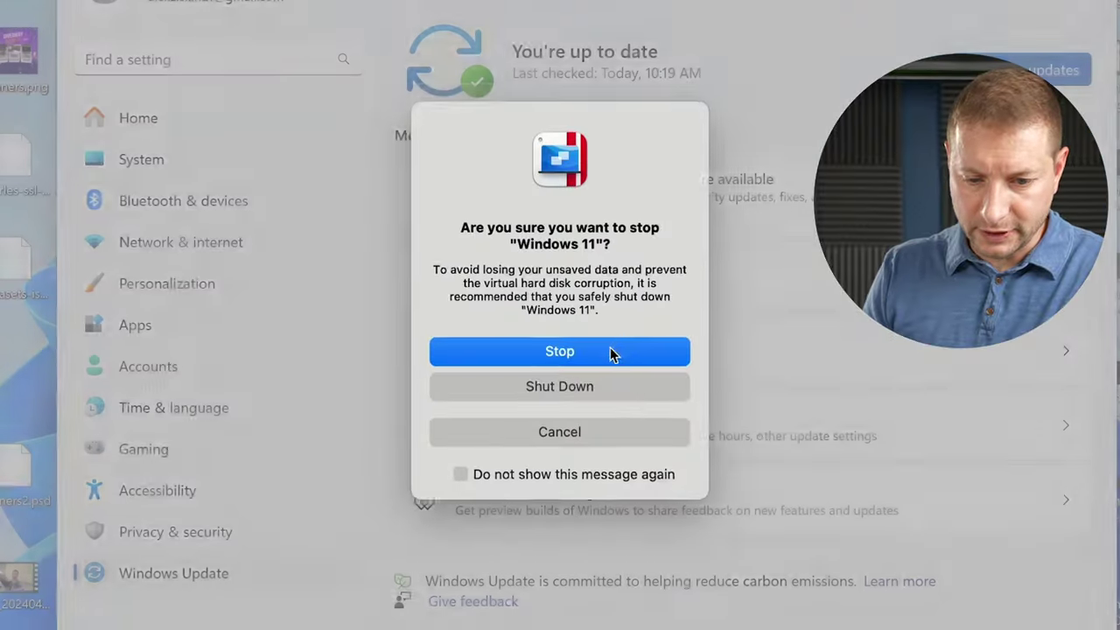
# - Stop the Windows 11 virtual machine and open the CPU & Memory page of its hardware configuration
pyautogui.click(610, 347)
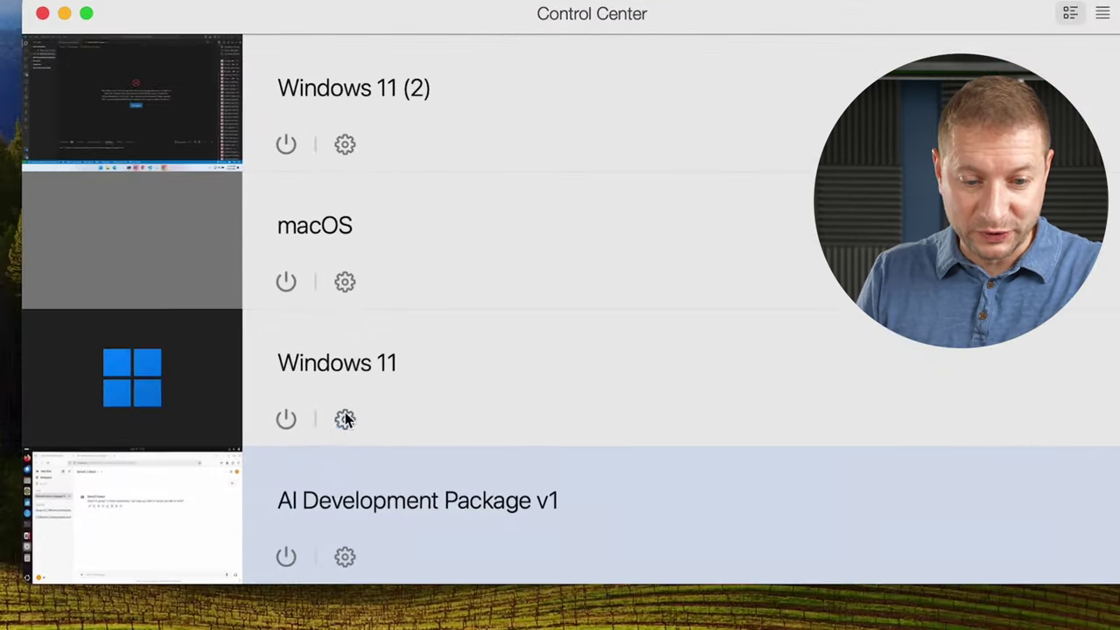
pyautogui.click(430, 308)
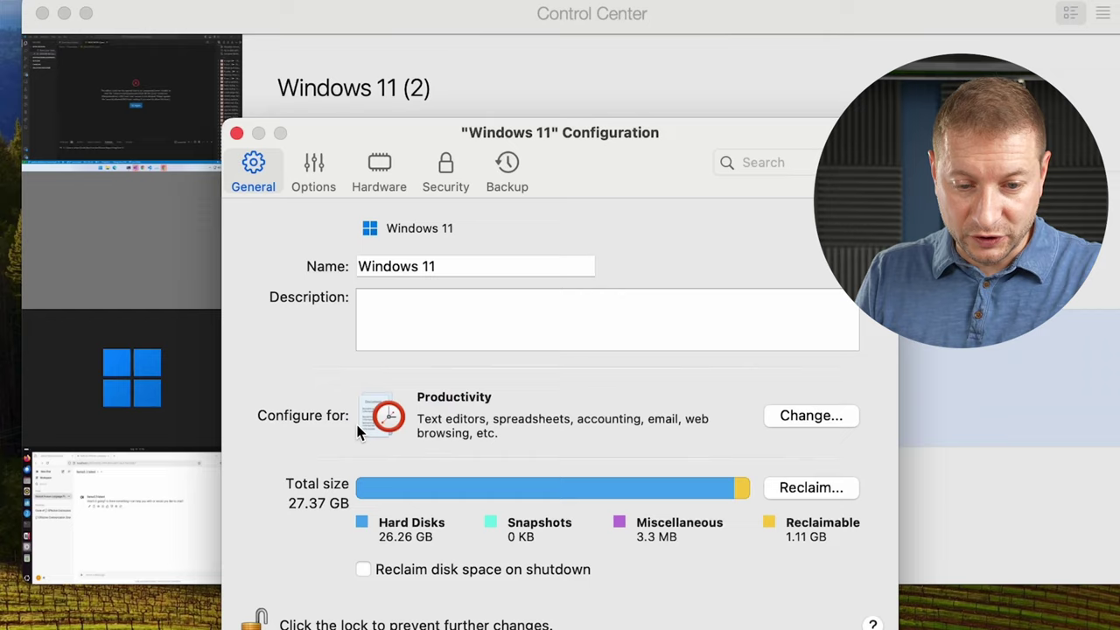
pyautogui.click(385, 183)
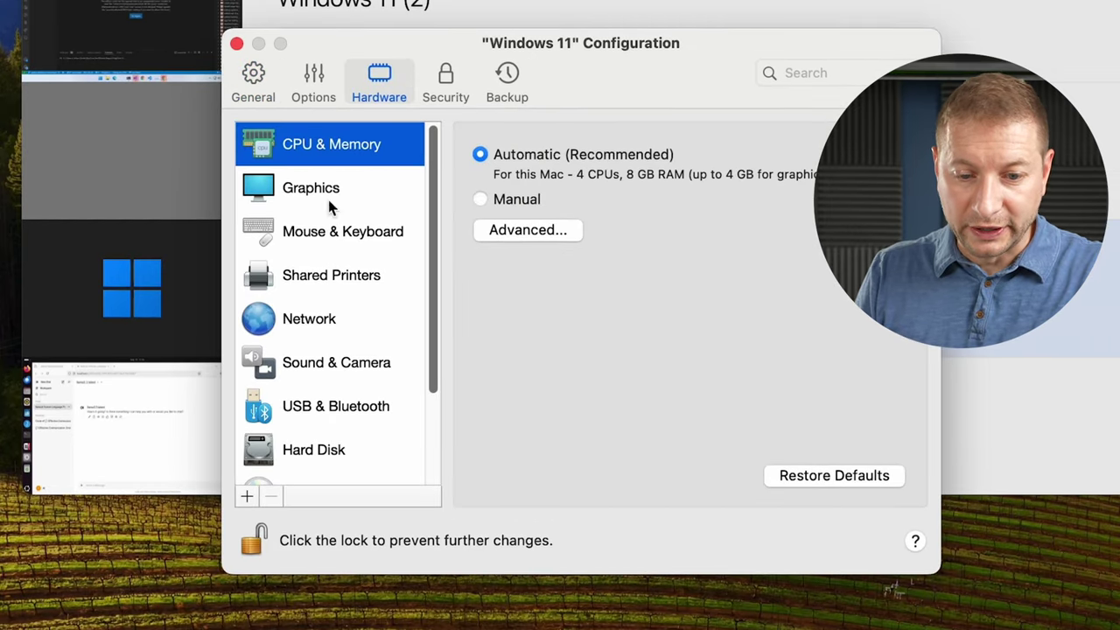
# - Switch the Windows 11 machine's CPU & Memory allocation to Manual, with 10 processors and 54 GB of memory
pyautogui.click(529, 201)
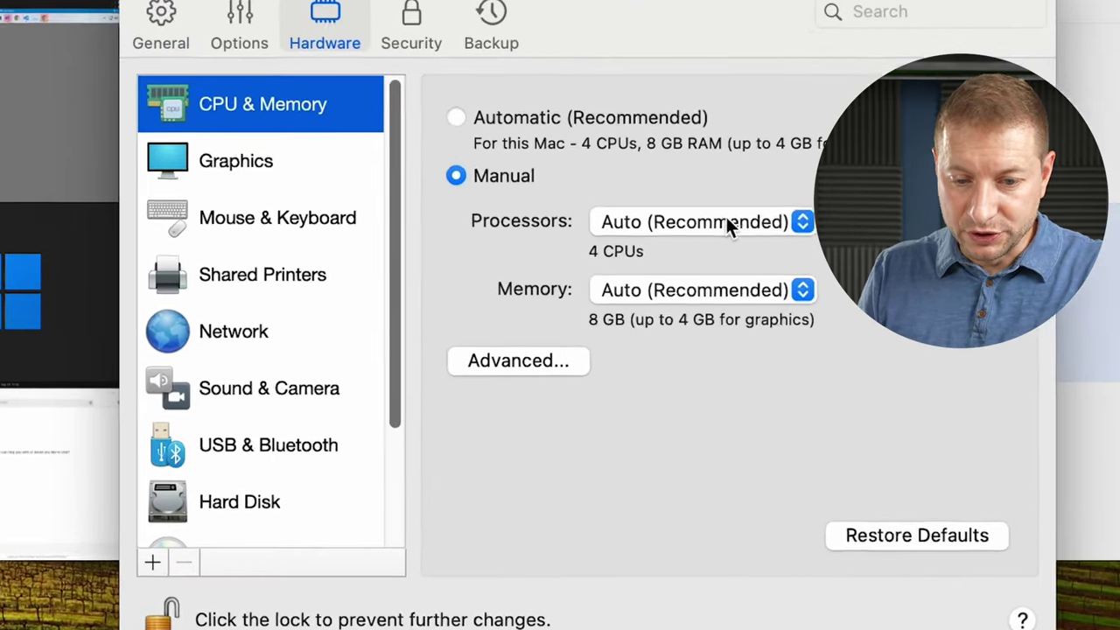
pyautogui.click(689, 238)
pyautogui.click(652, 377)
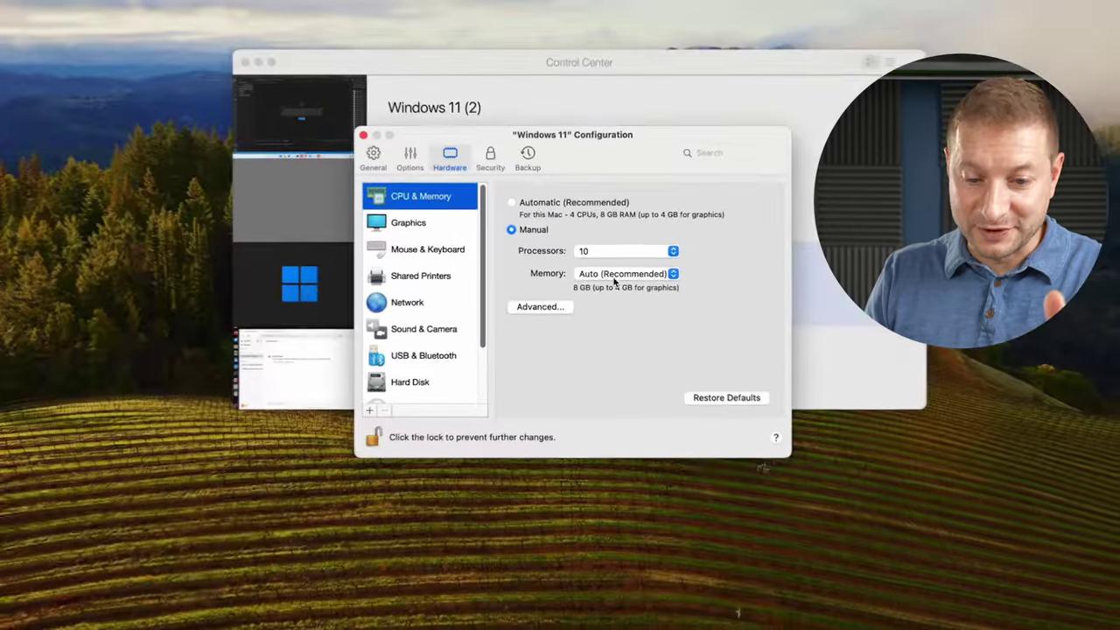
pyautogui.click(668, 275)
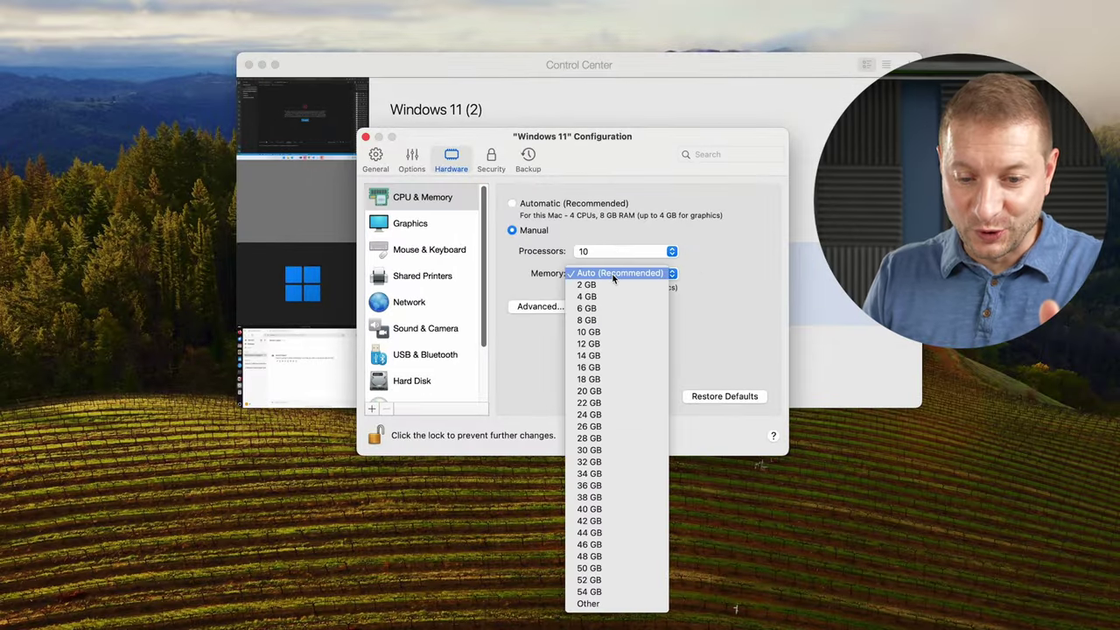
pyautogui.click(598, 593)
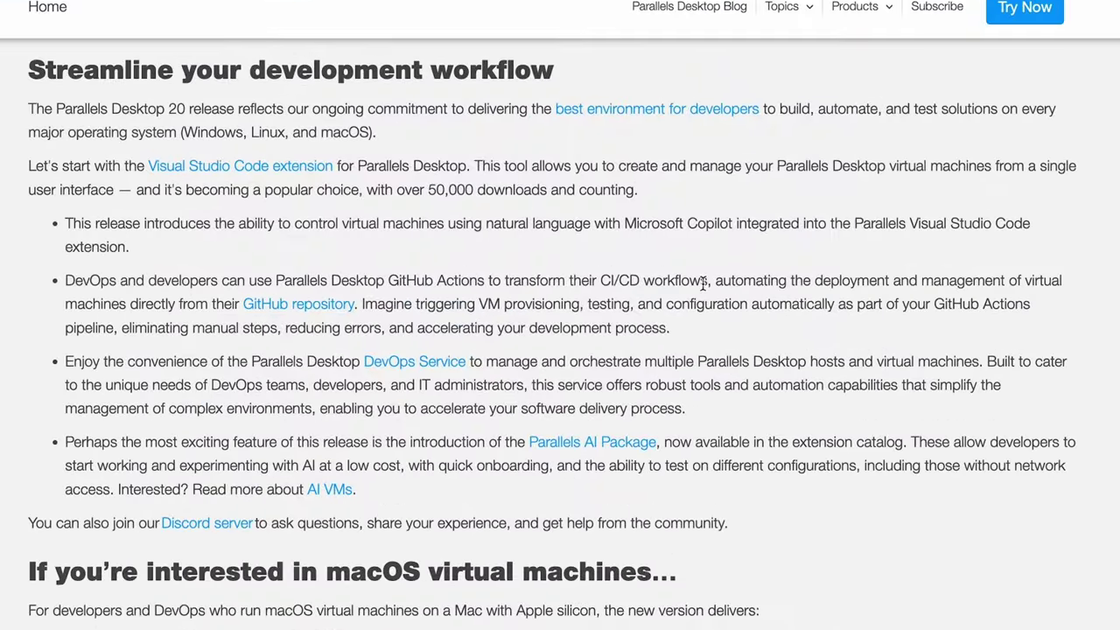
# - Switch to the Parallels Desktop 20 blog article and read the GitHub Actions bullet, highlighting its automation, VM provisioning, testing and configuration phrases
pyautogui.moveTo(716, 282); pyautogui.dragTo(1062, 282)
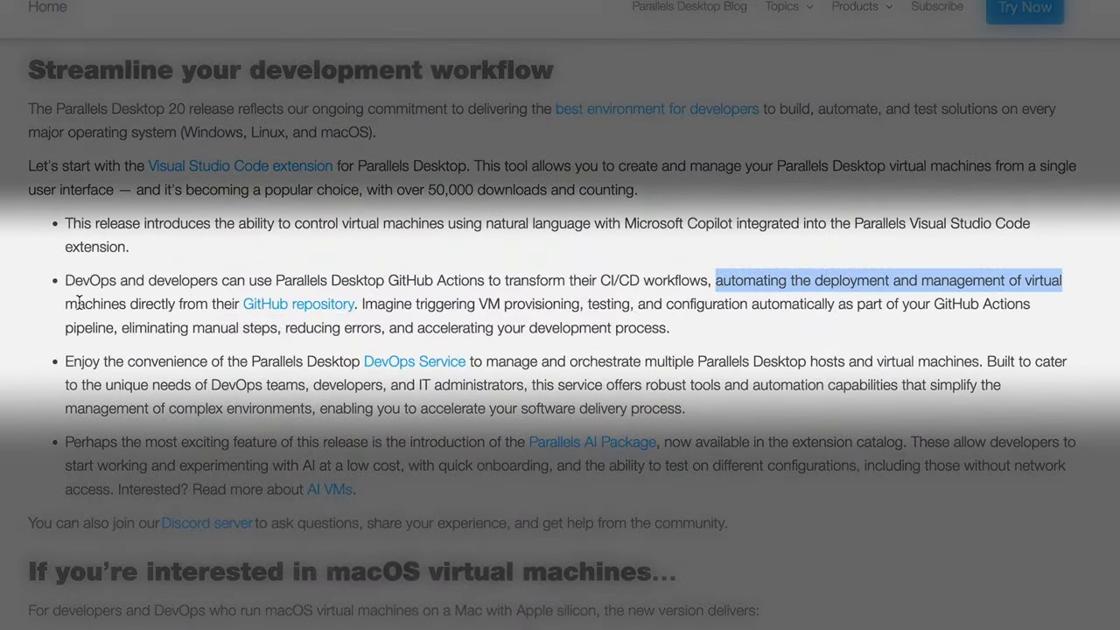
pyautogui.moveTo(63, 303); pyautogui.dragTo(578, 306)
pyautogui.click(356, 303)
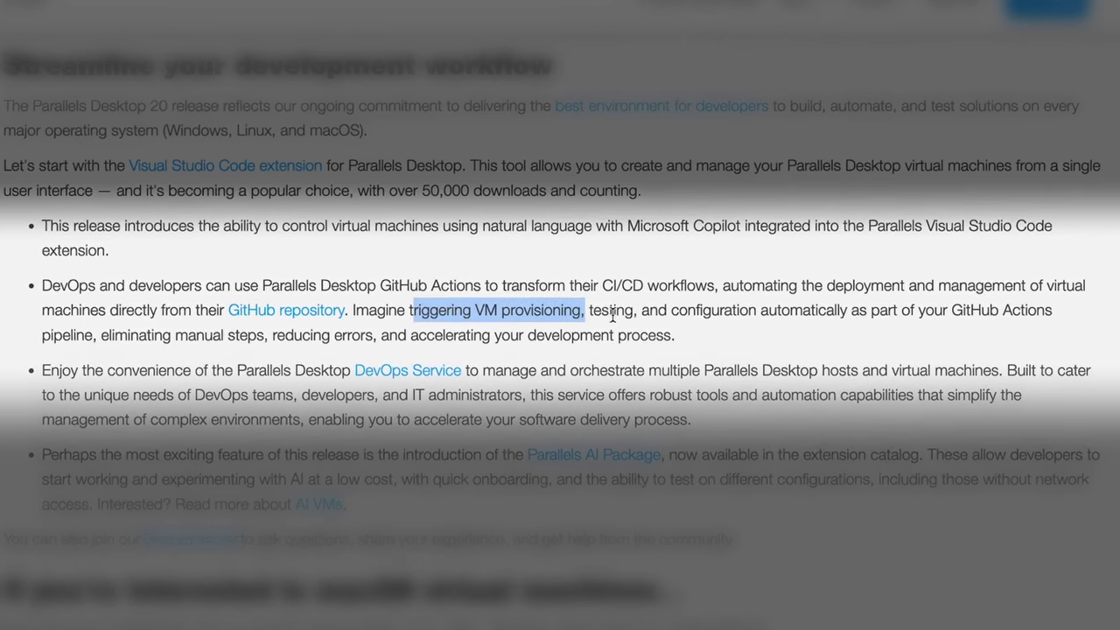
pyautogui.doubleClick(610, 309)
pyautogui.click(665, 308)
pyautogui.moveTo(667, 312); pyautogui.dragTo(819, 313)
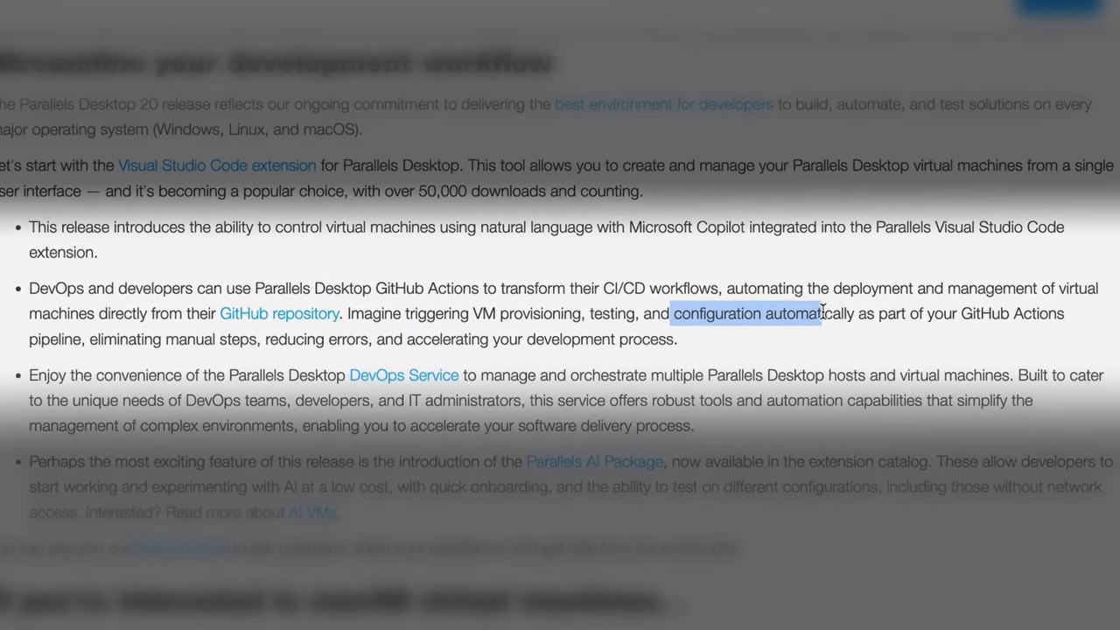